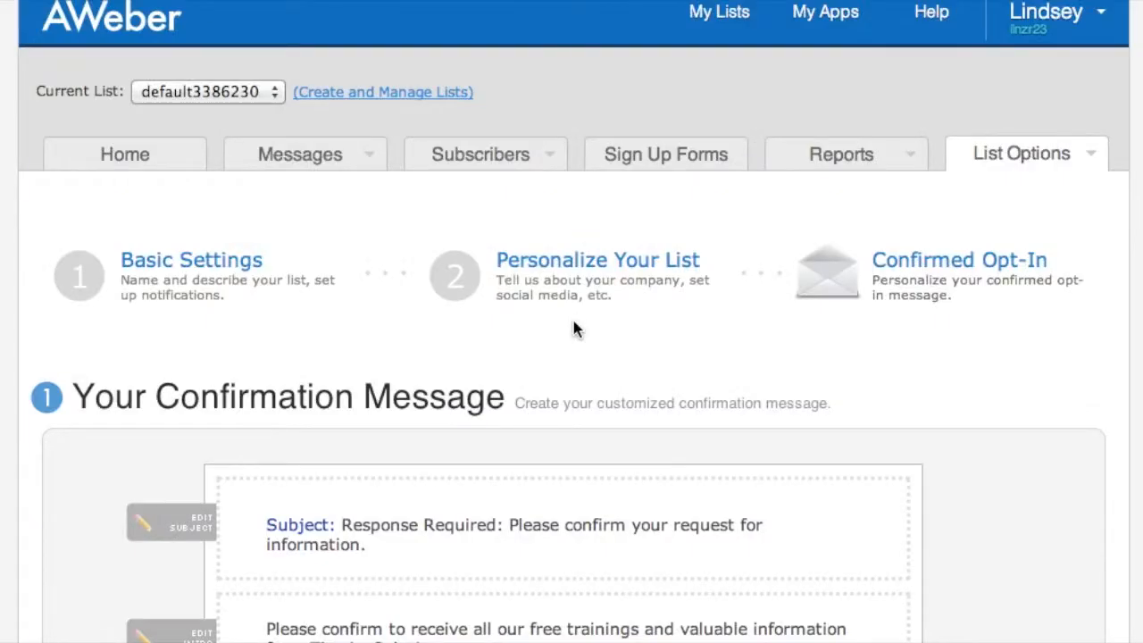
scroll(573, 330, "up", 1)
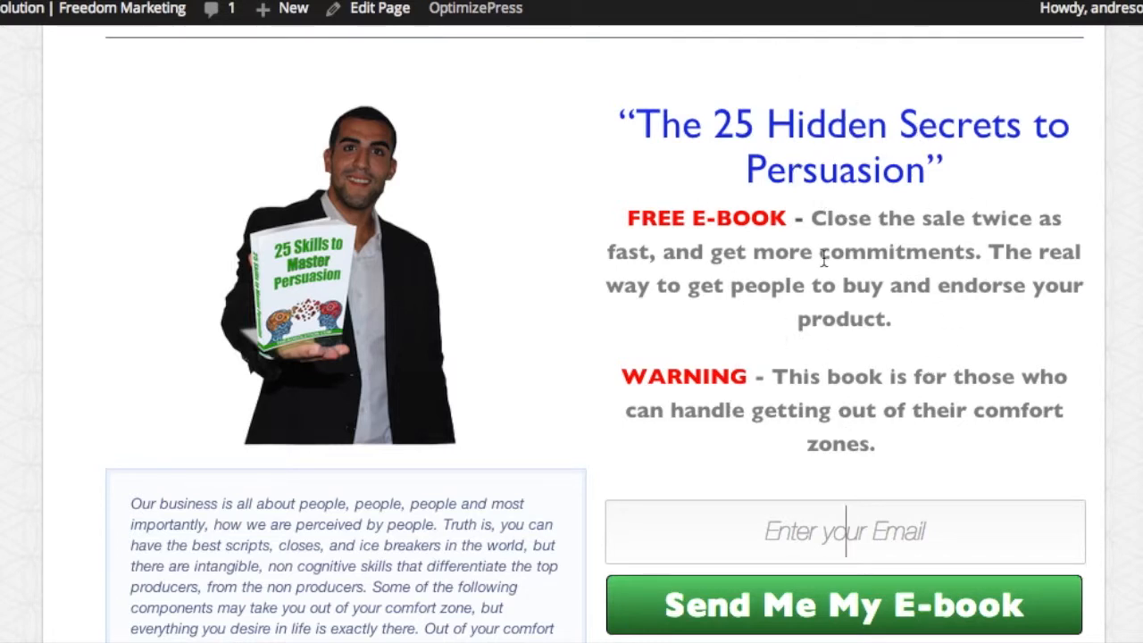
scroll(791, 403, "down", 1)
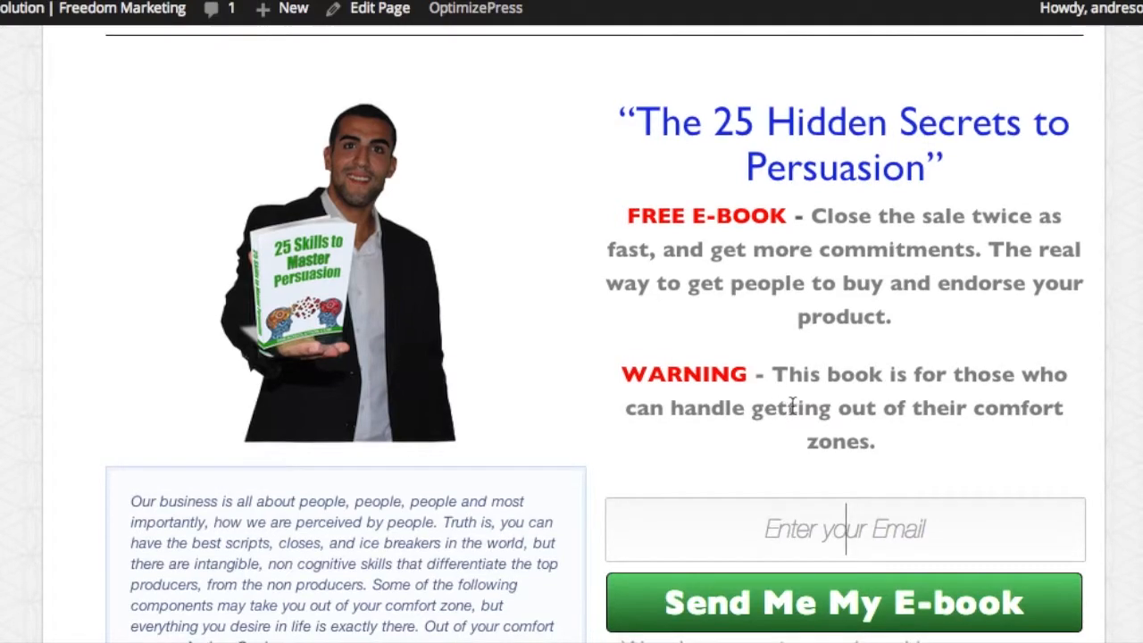
scroll(791, 404, "down", 3)
scroll(791, 411, "down", 5)
scroll(791, 410, "down", 2)
scroll(791, 409, "down", 3)
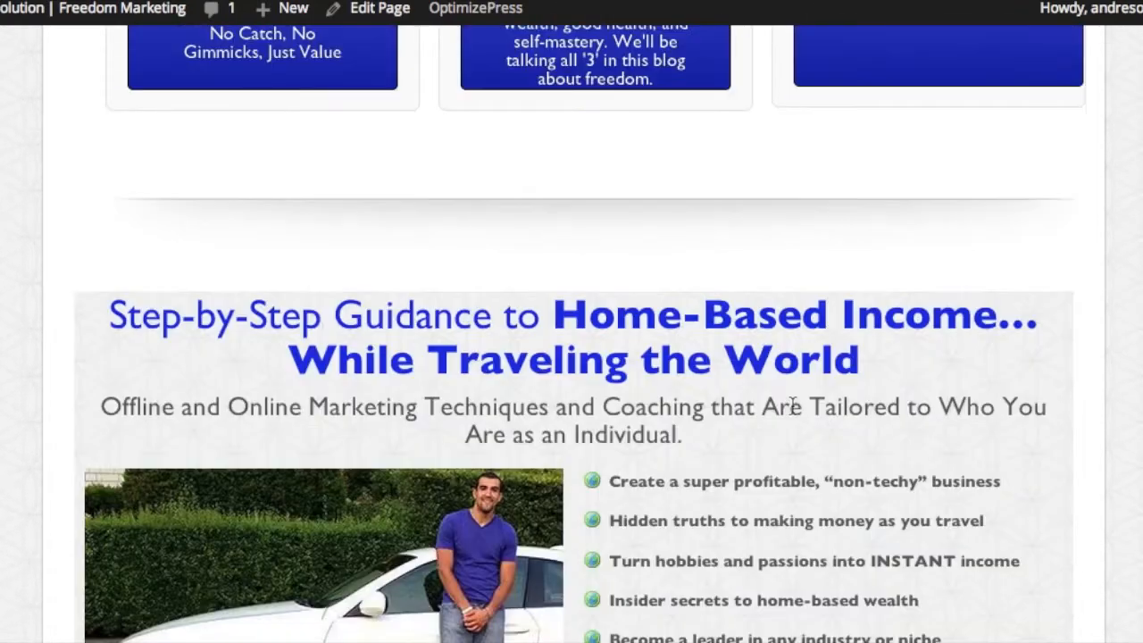
scroll(791, 407, "down", 10)
scroll(791, 410, "up", 2)
scroll(793, 357, "up", 4)
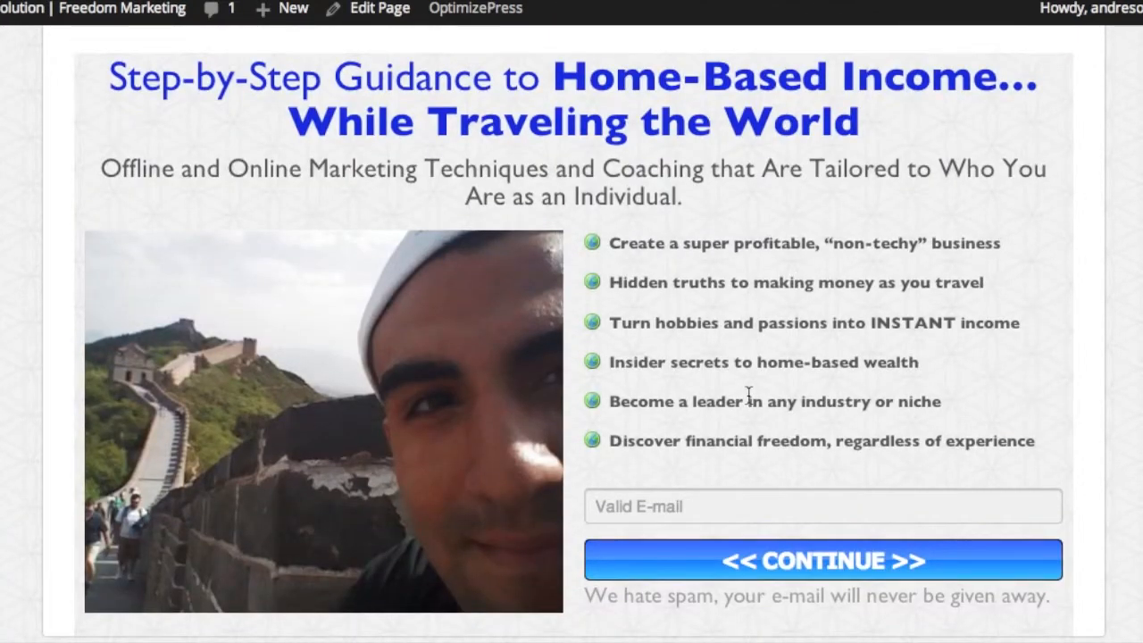
scroll(748, 396, "up", 1)
scroll(759, 306, "up", 10)
scroll(760, 302, "up", 5)
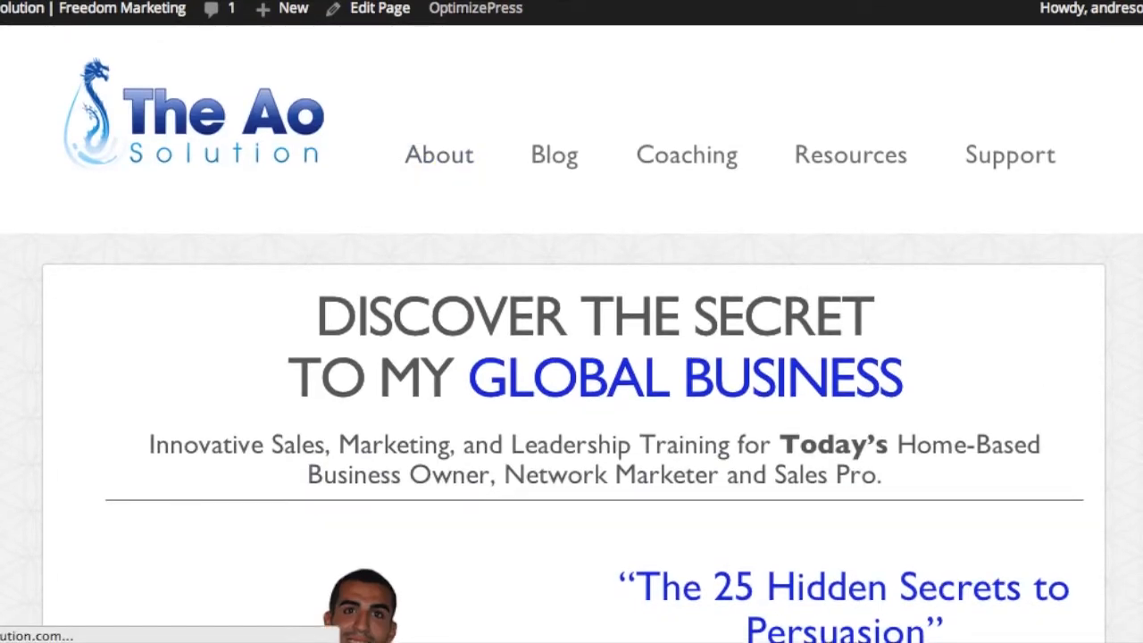
scroll(571, 357, "down", 3)
scroll(572, 357, "down", 2)
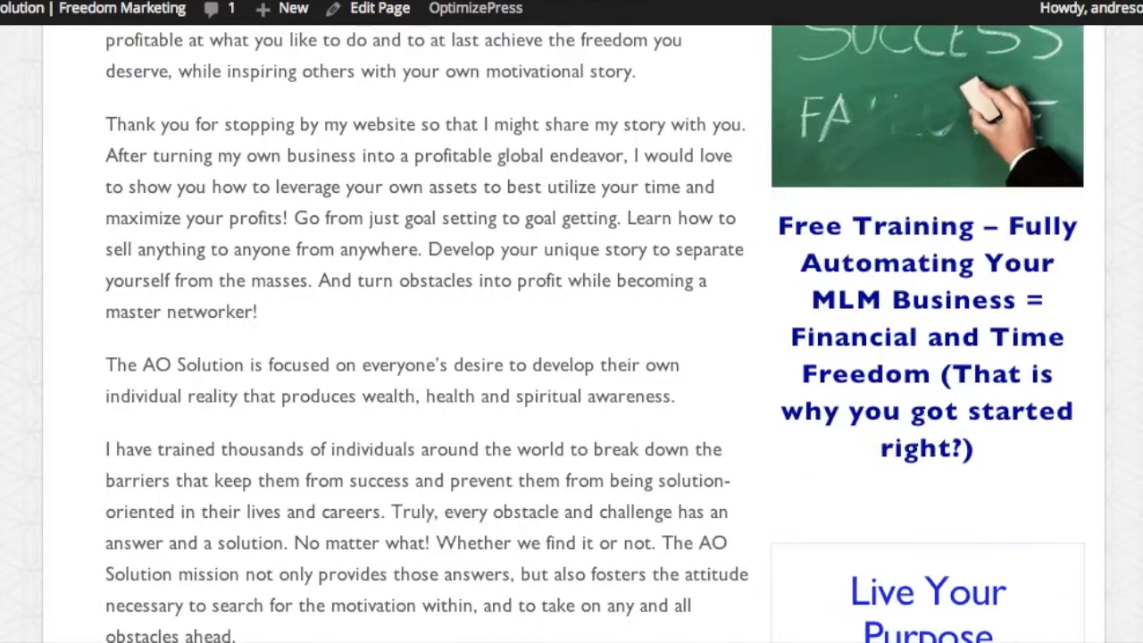
scroll(892, 214, "down", 3)
scroll(893, 215, "down", 2)
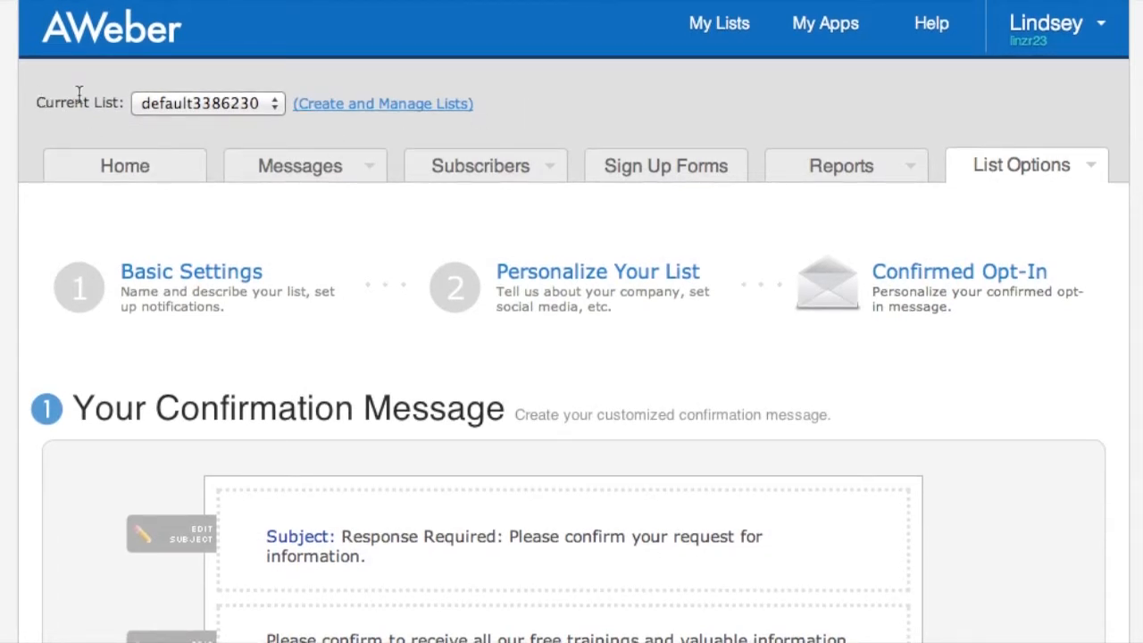
Review the subscriber lists and keep default3386230 as the current list.
left_click(241, 103)
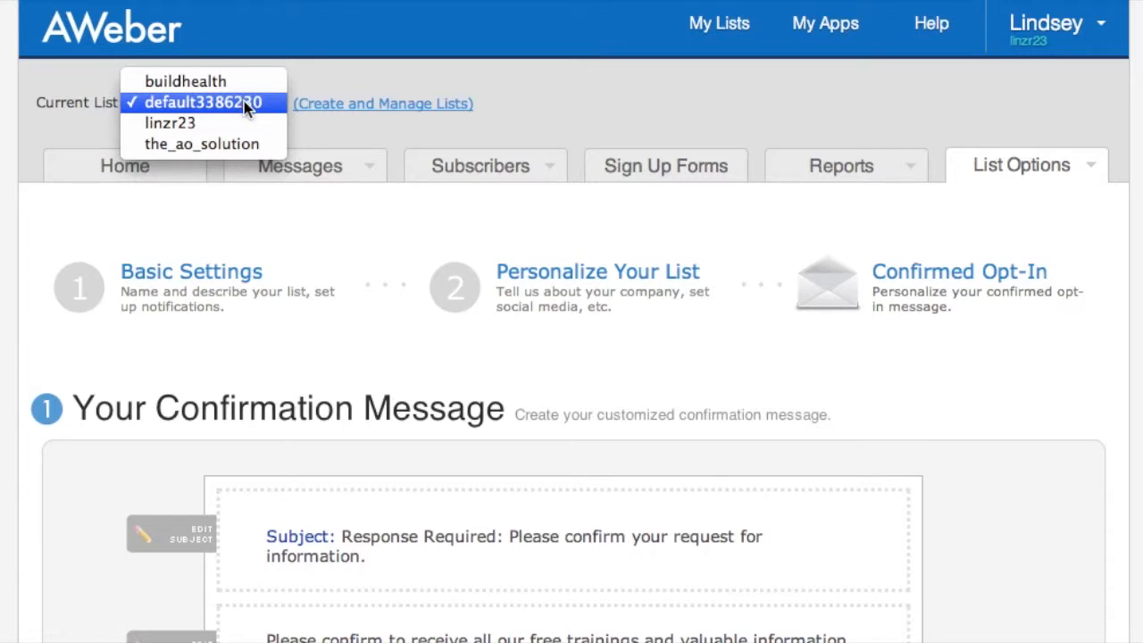
left_click(244, 101)
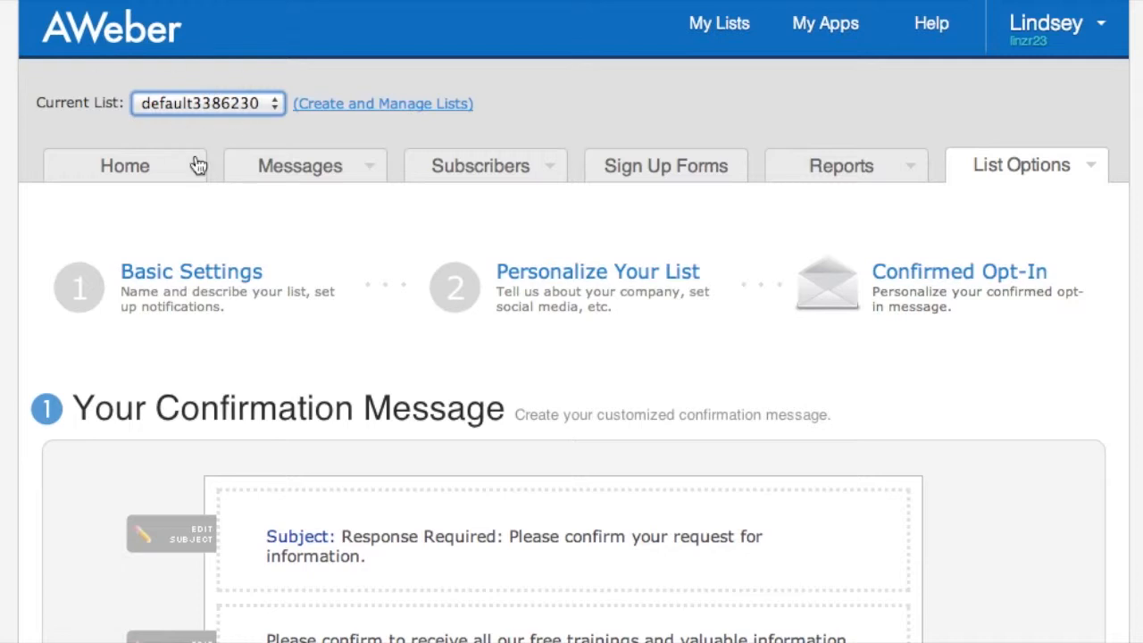
left_click(226, 111)
left_click(226, 105)
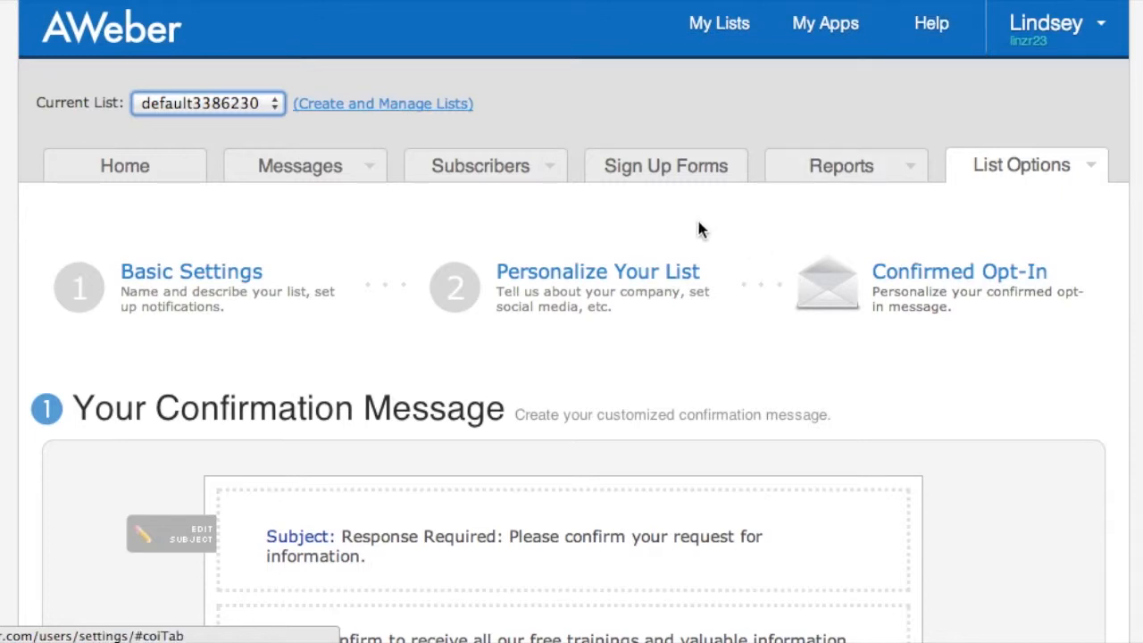
Go to Sign Up Forms and start creating the first sign-up form.
left_click(639, 173)
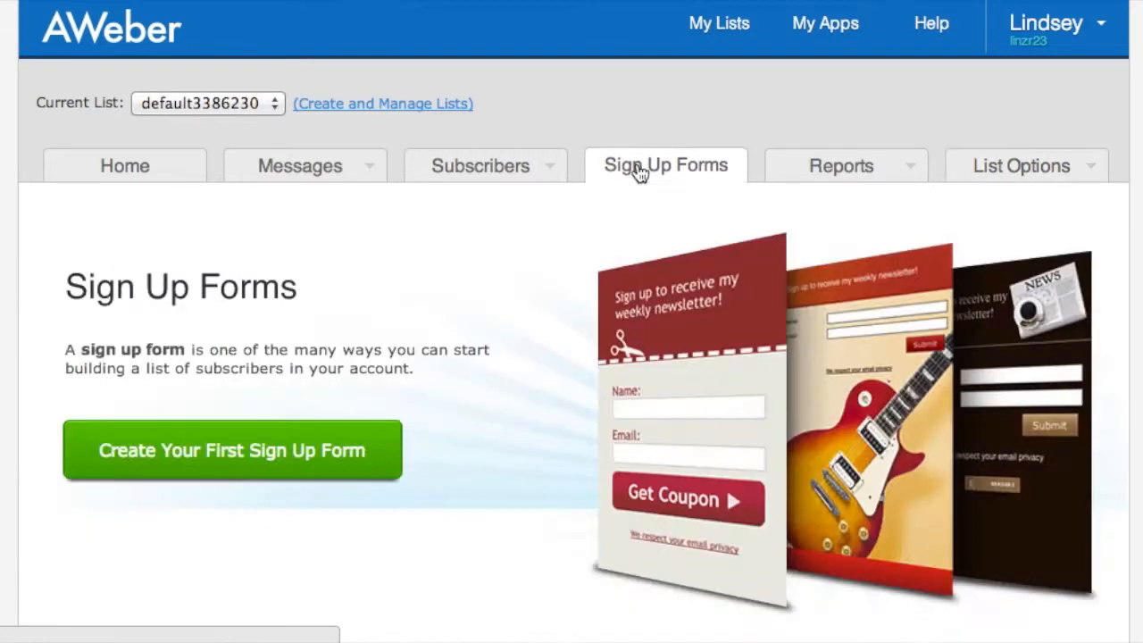
left_click(206, 457)
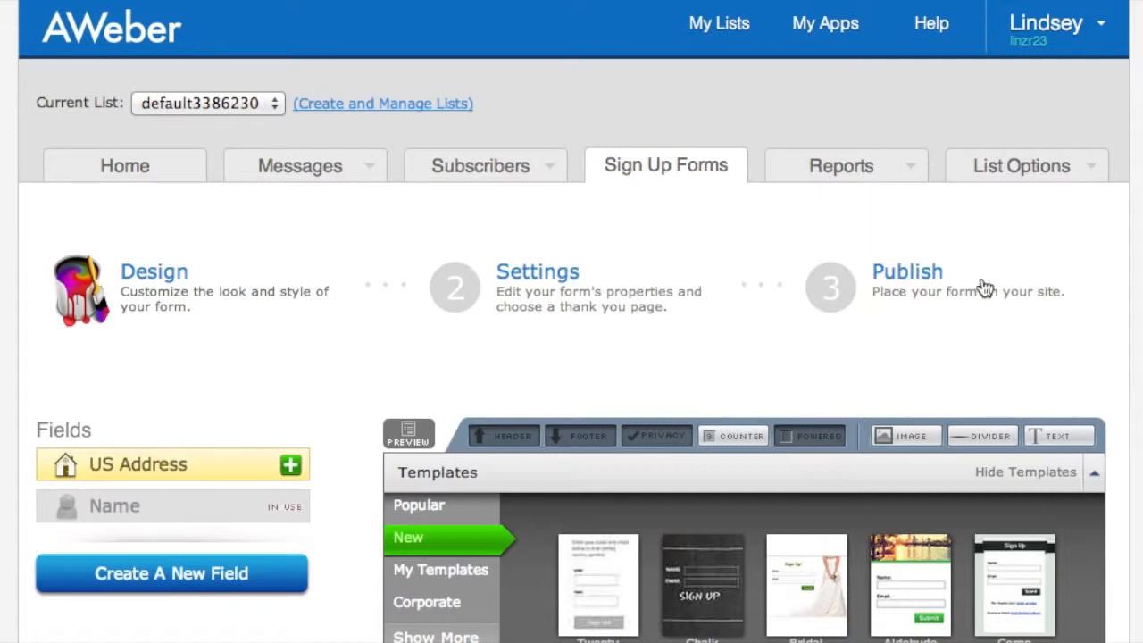
scroll(982, 288, "down", 5)
scroll(625, 339, "down", 1)
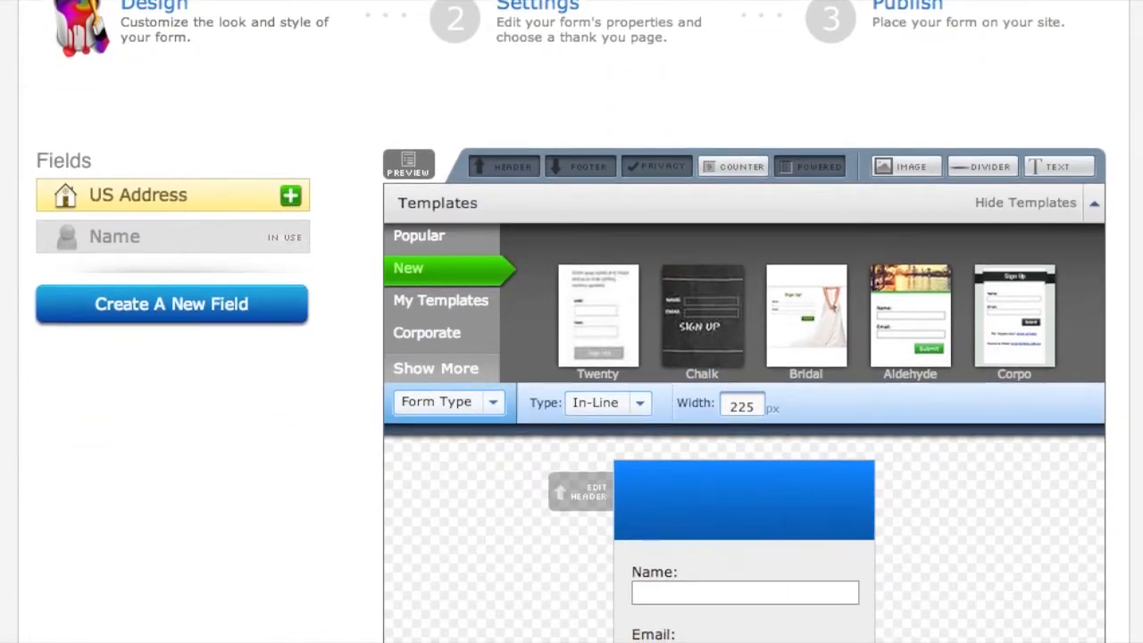
Browse Corporate and Popular templates and bring up the Chalk template's details.
left_click(433, 341)
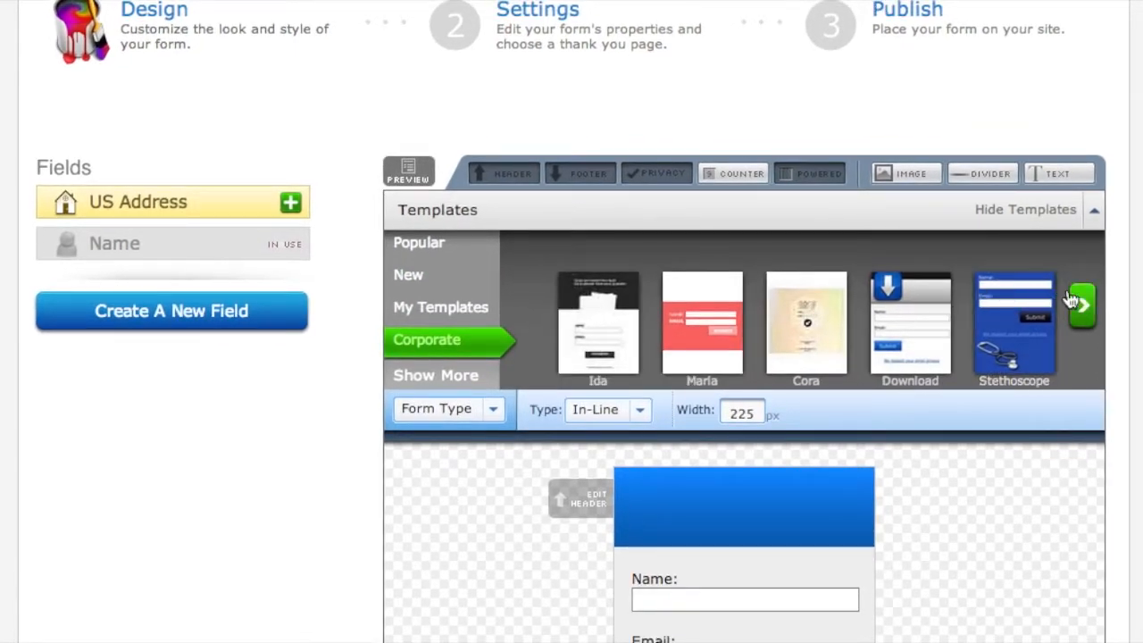
left_click(1082, 307)
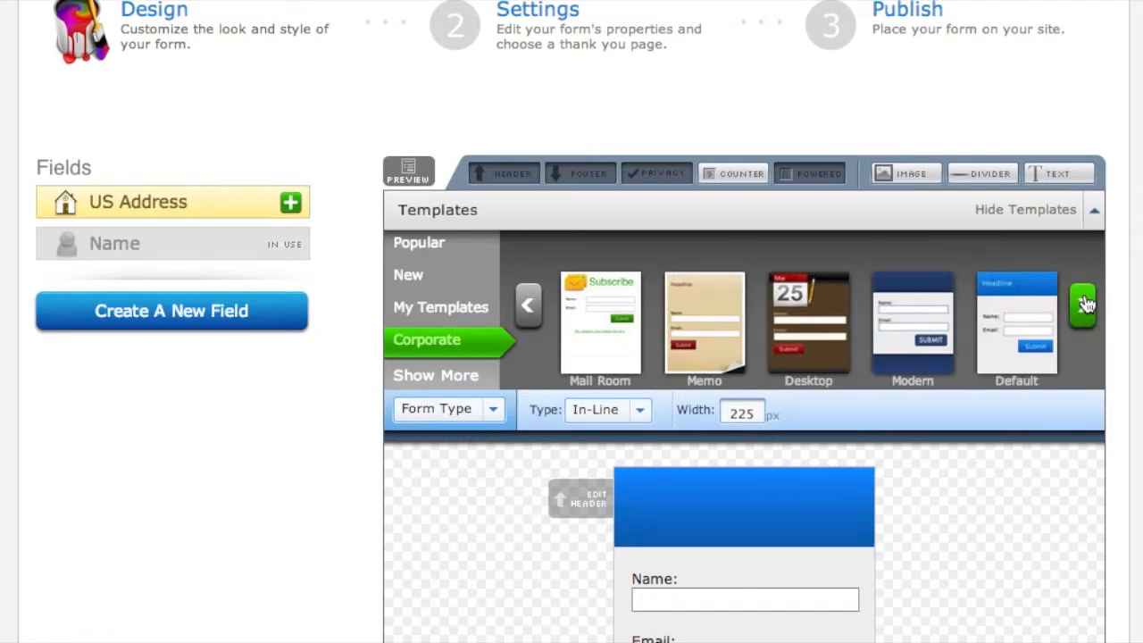
left_click(413, 248)
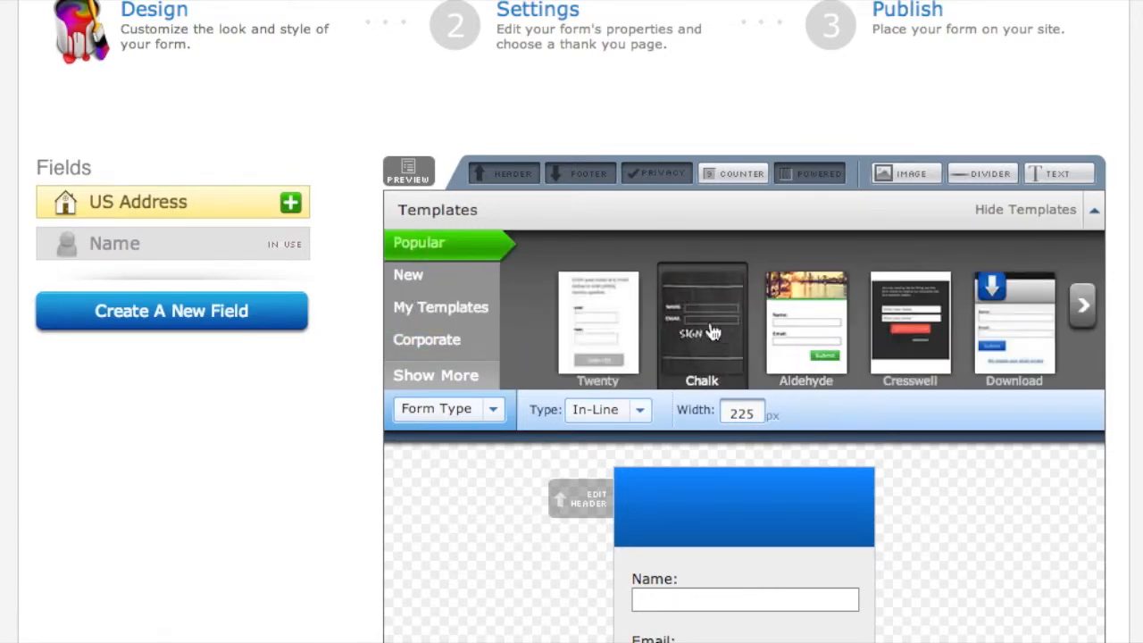
left_click(712, 333)
scroll(589, 431, "down", 3)
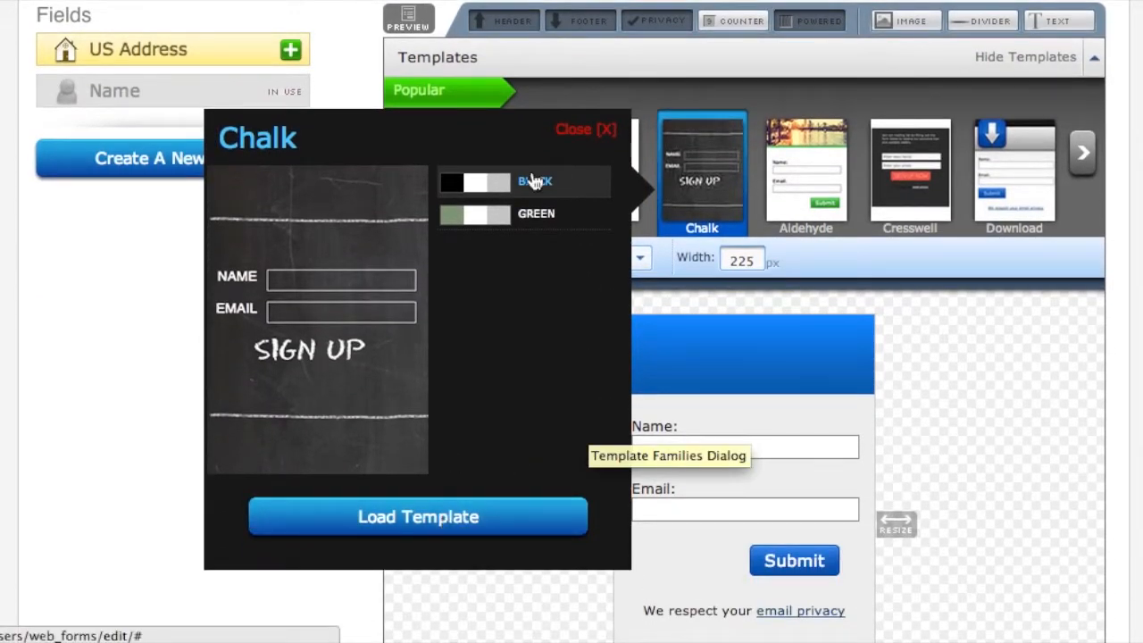
Choose the green Chalk variant, load it into the form and widen the form.
left_click(534, 217)
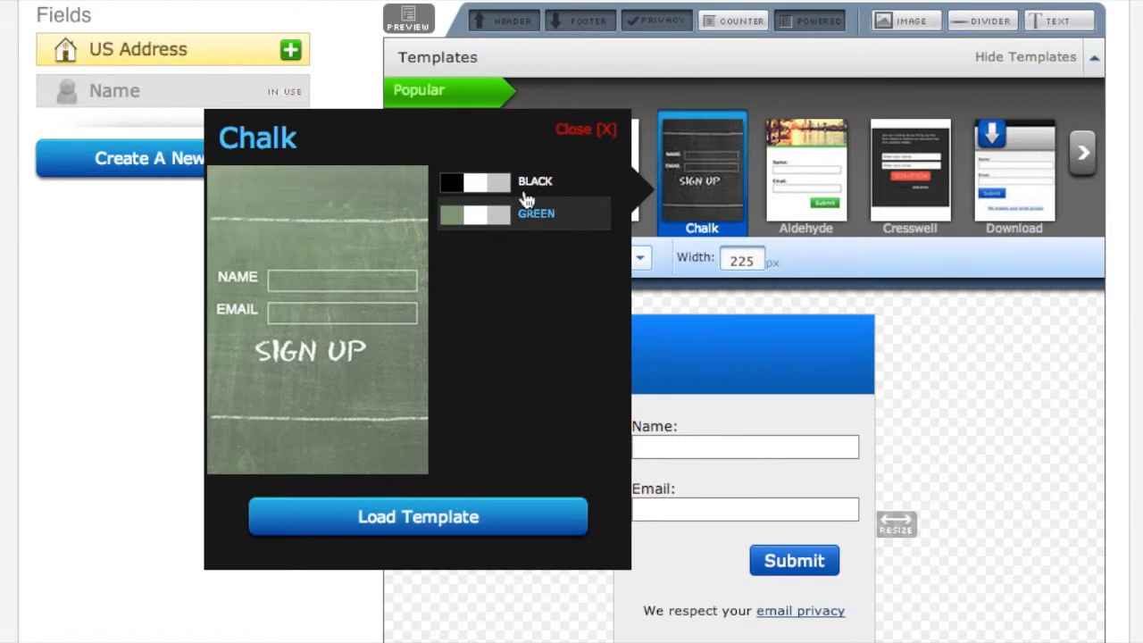
left_click(527, 198)
left_click(525, 217)
left_click(433, 527)
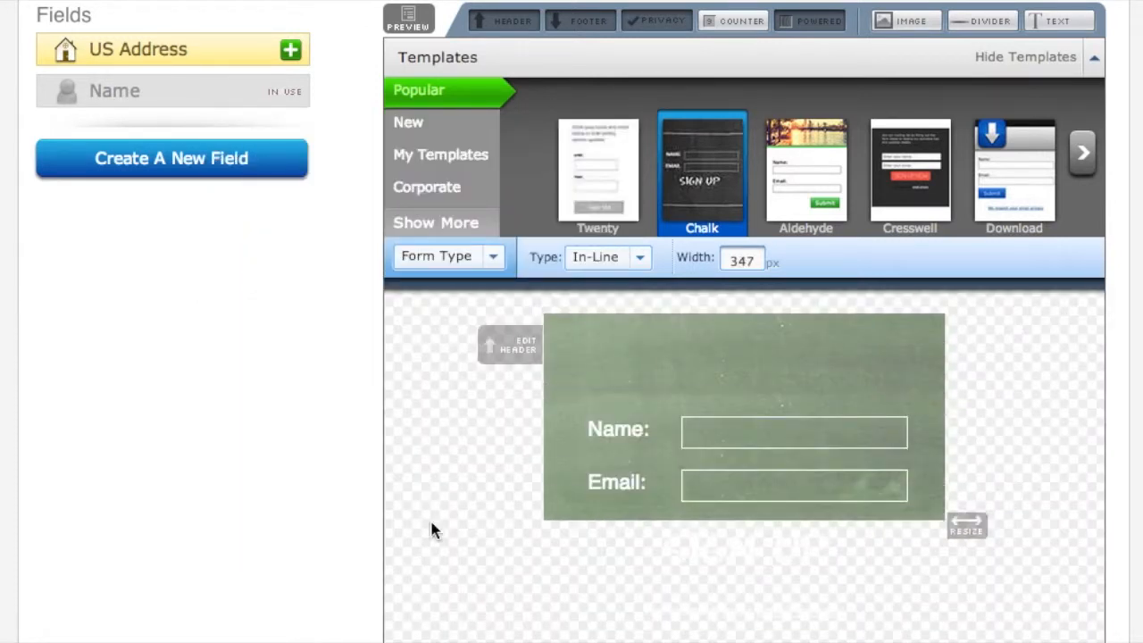
scroll(1062, 378, "down", 2)
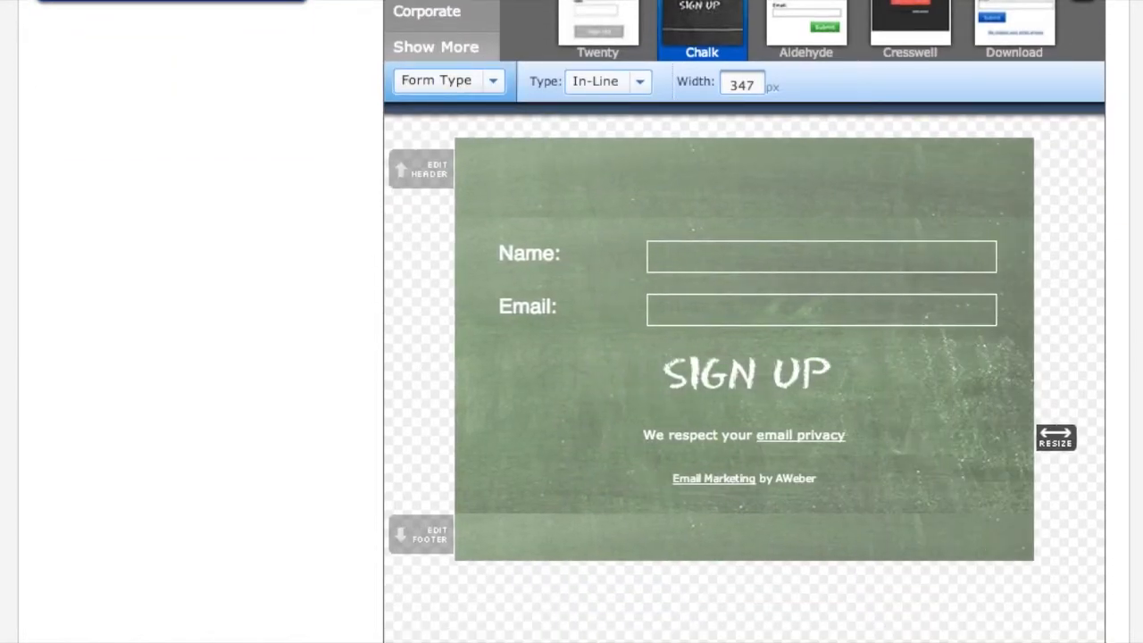
mouse_move(1050, 347)
left_mouse_down()
mouse_move(1107, 498)
mouse_move(1056, 395)
left_mouse_up()
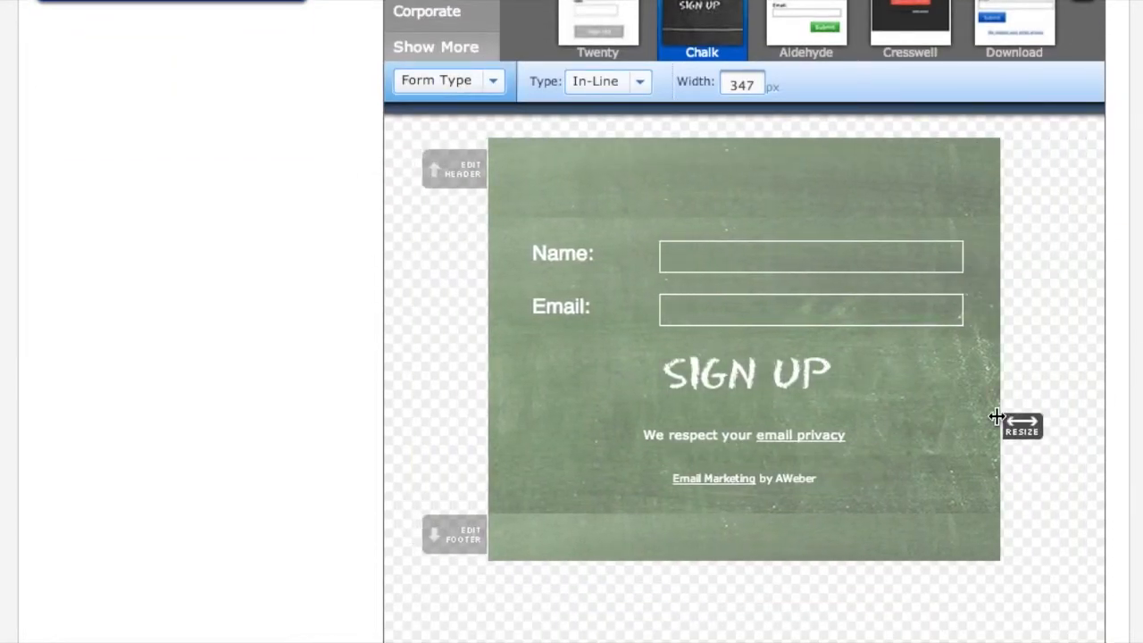
Widen the form to 425 px, remove the AWeber credit and privacy lines, and select the SIGN UP button.
left_click_drag(1056, 395, 1055, 391)
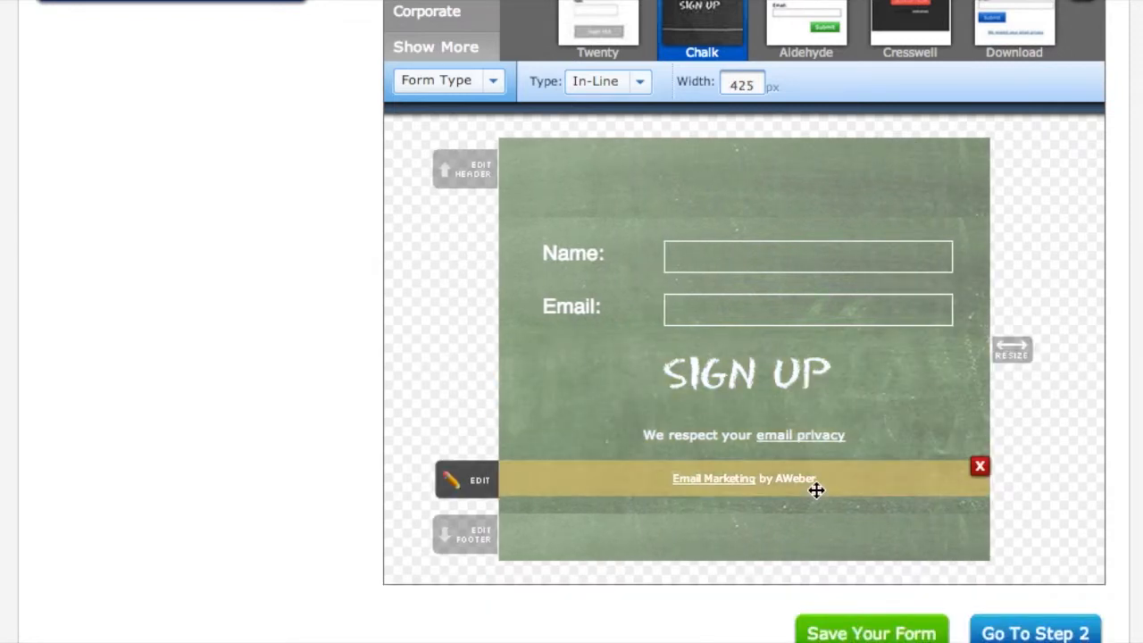
left_click(982, 473)
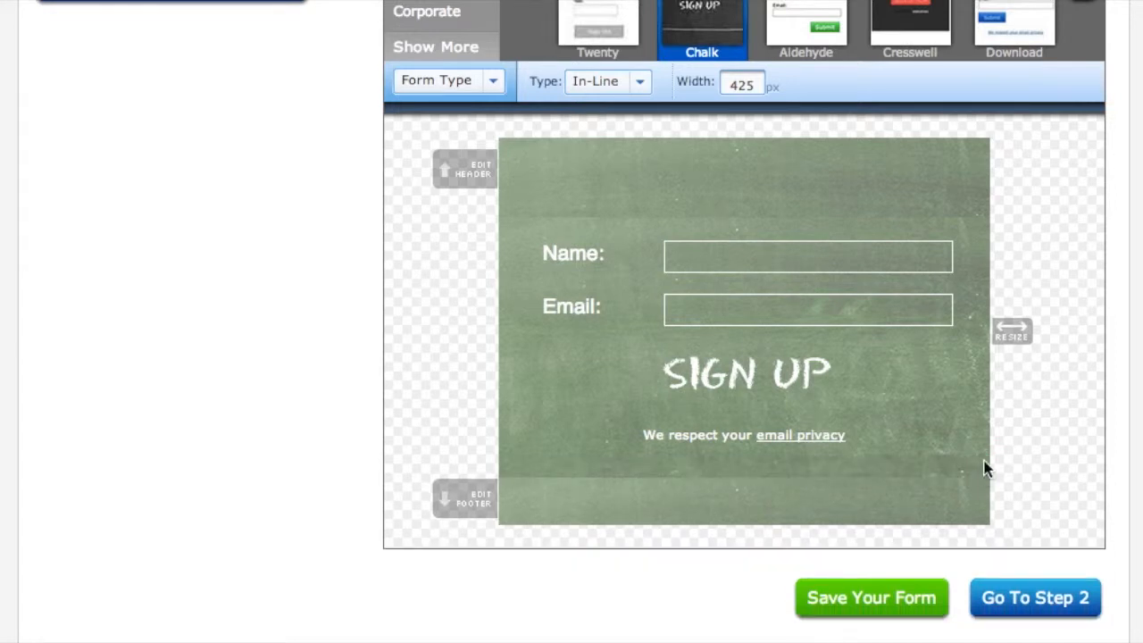
mouse_move(743, 434)
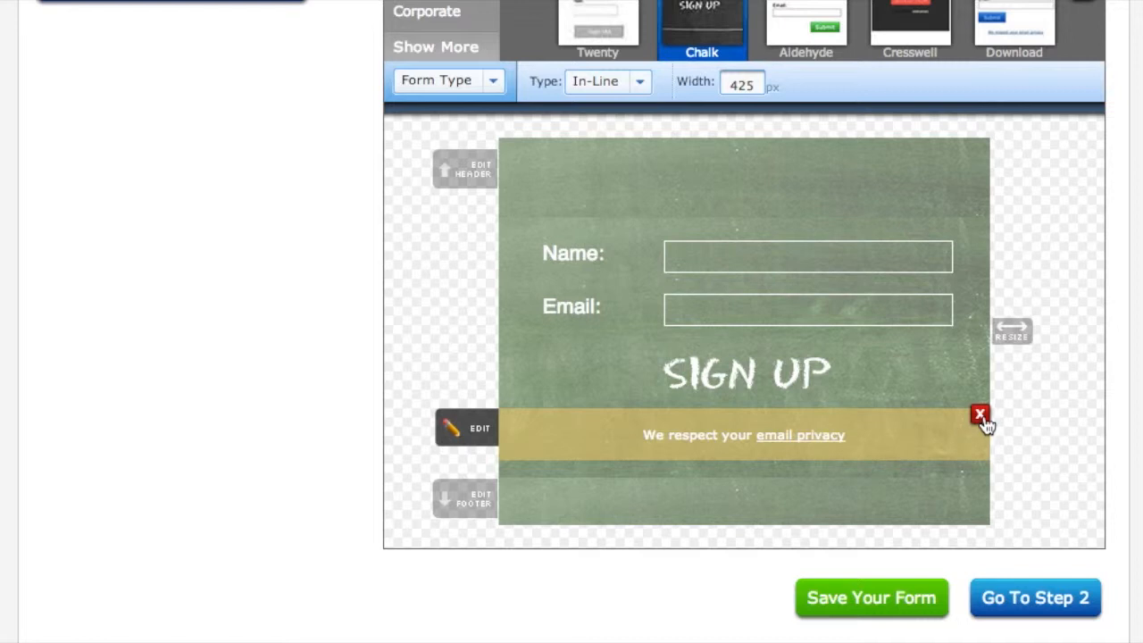
left_click(979, 415)
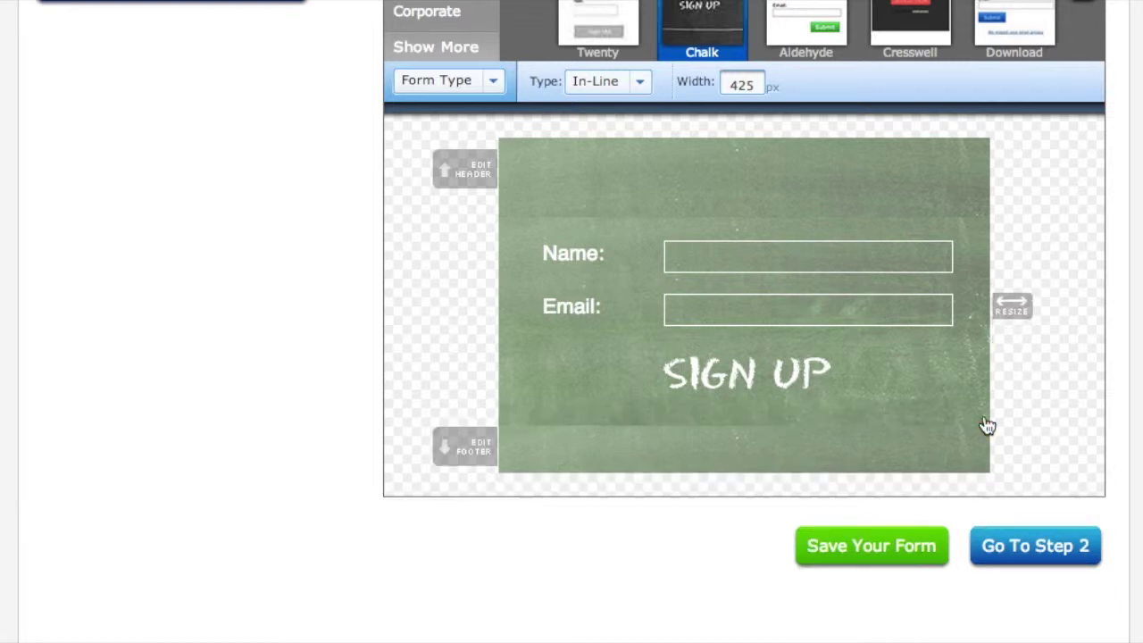
left_click(753, 378)
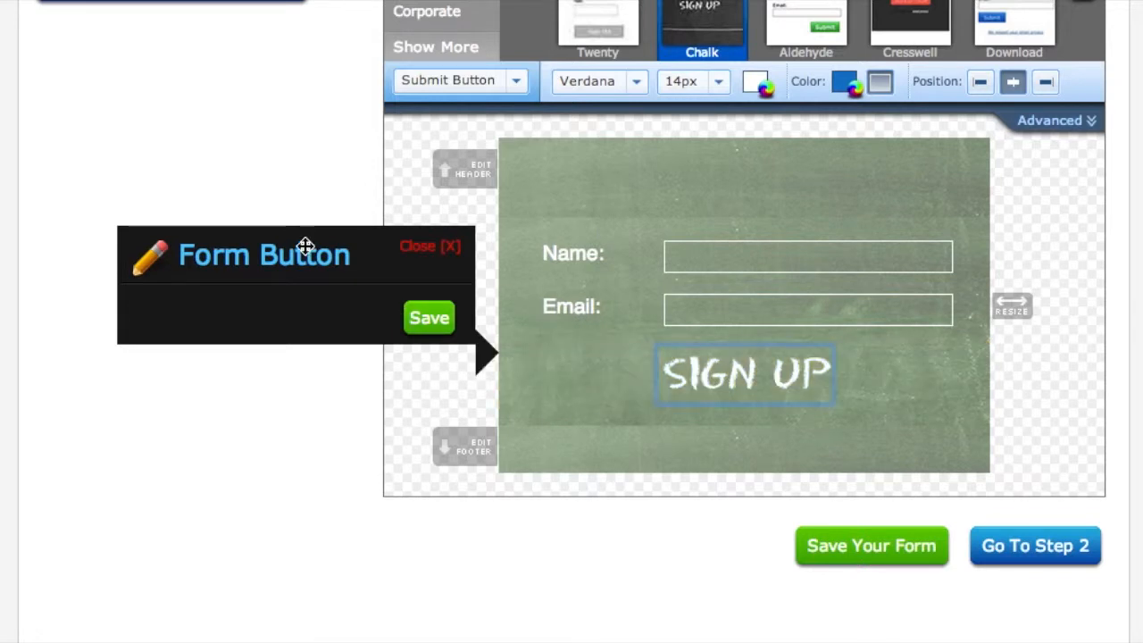
Trim the email field's label to just 'Email' and save it.
left_click(749, 306)
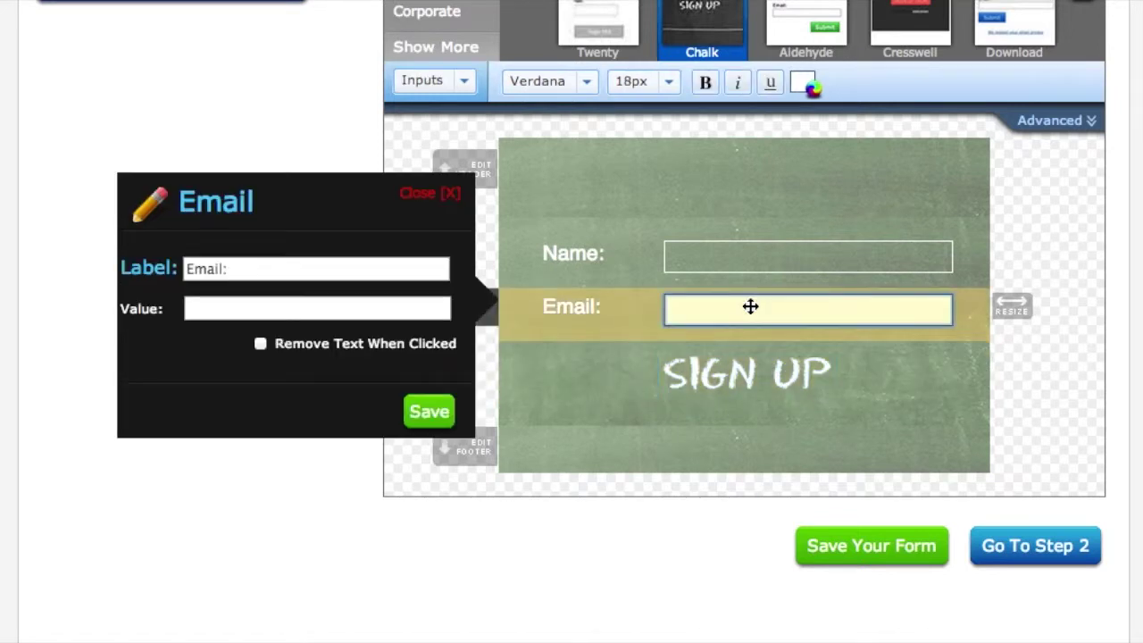
left_click(317, 266)
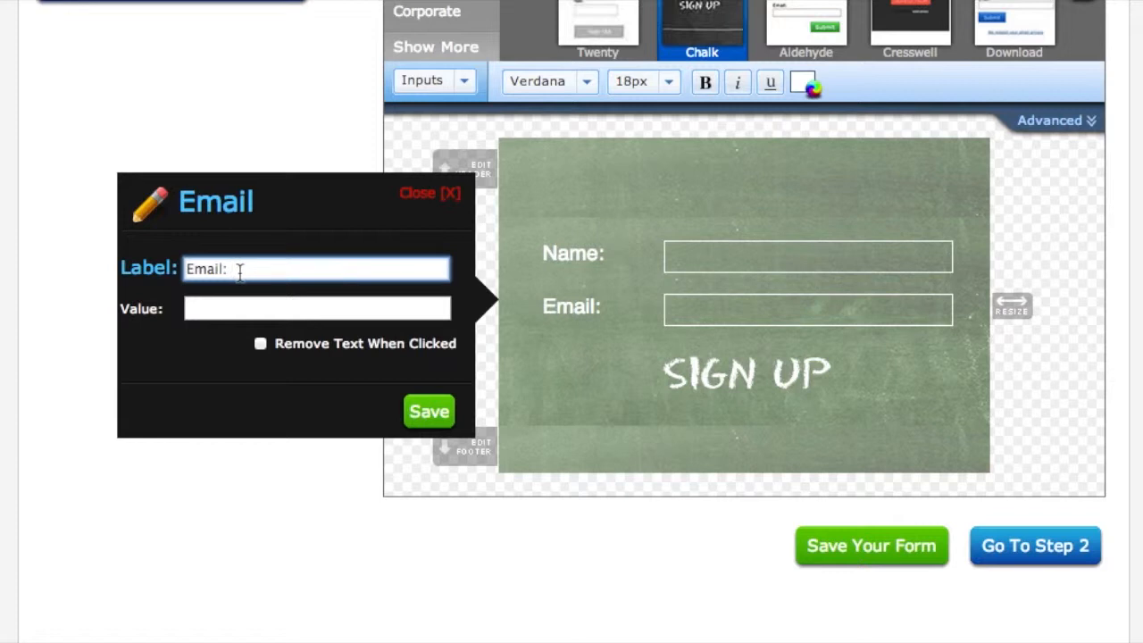
type("Tpyw")
key("BackSpace")
key("BackSpace")
key("BackSpace")
key("BackSpace")
key("BackSpace")
type("Ad")
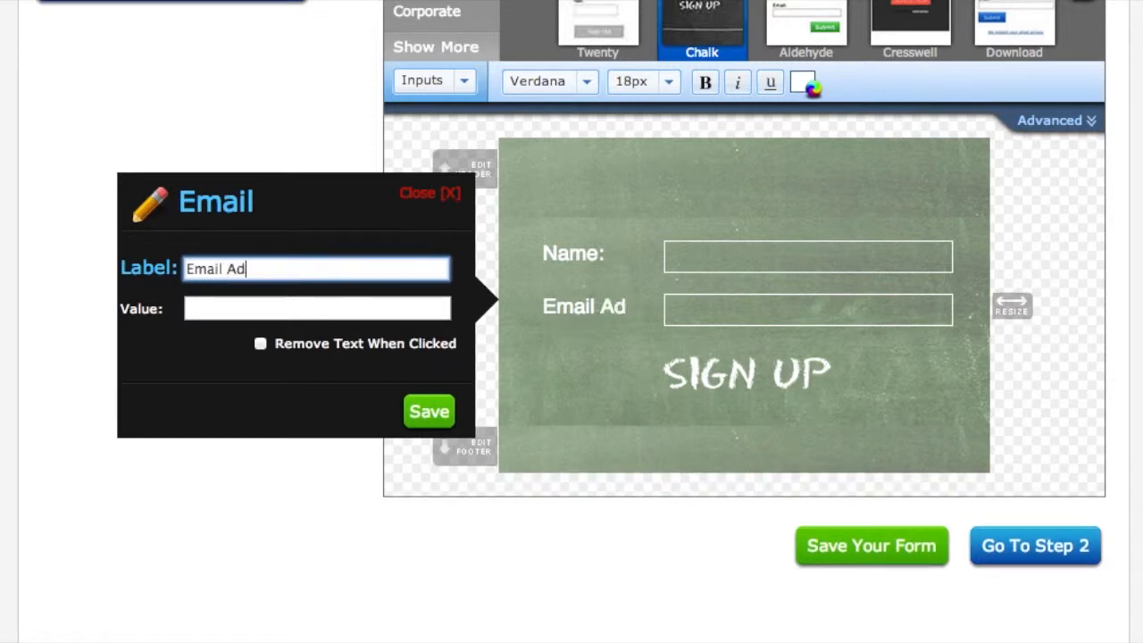
type("r")
type("dress")
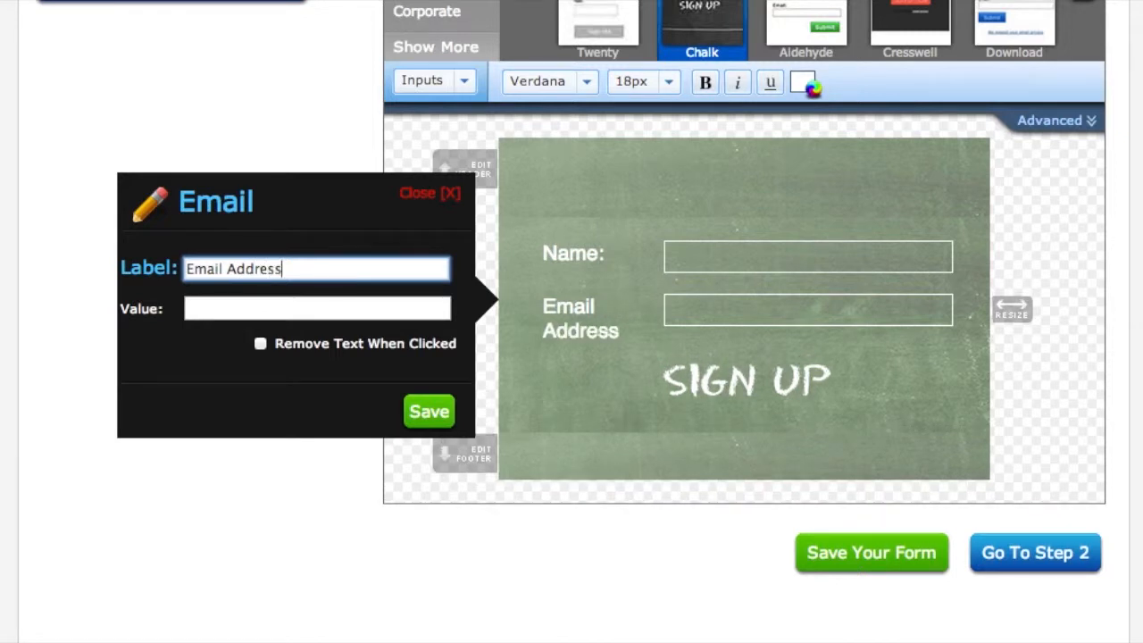
key("BackSpace")
key("BackSpace")
key("BackSpace")
key("BackSpace")
key("BackSpace")
key("BackSpace")
key("BackSpace")
key("BackSpace")
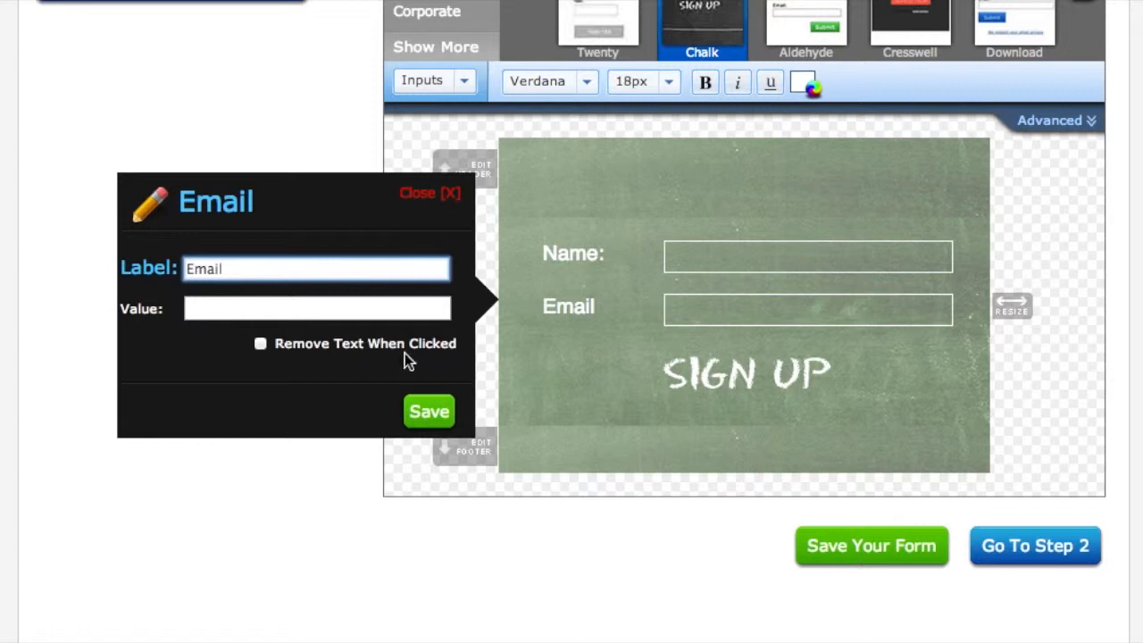
left_click(431, 418)
mouse_move(744, 256)
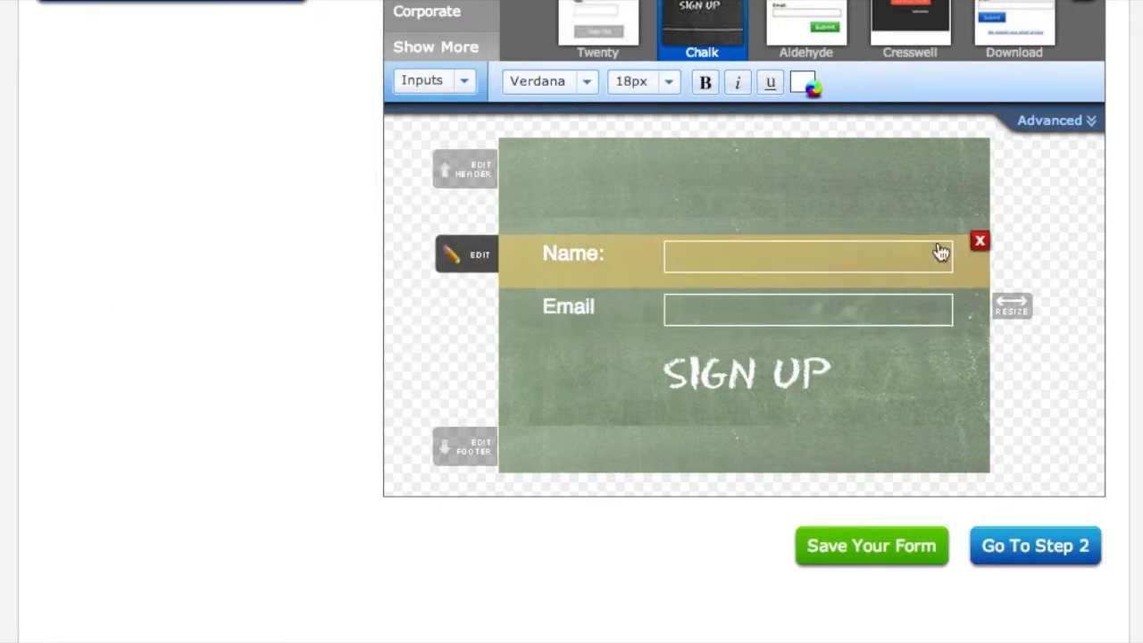
Delete the Name field and set the header to 'Free Training on how to make $1500/ day on facebook'.
left_click(981, 241)
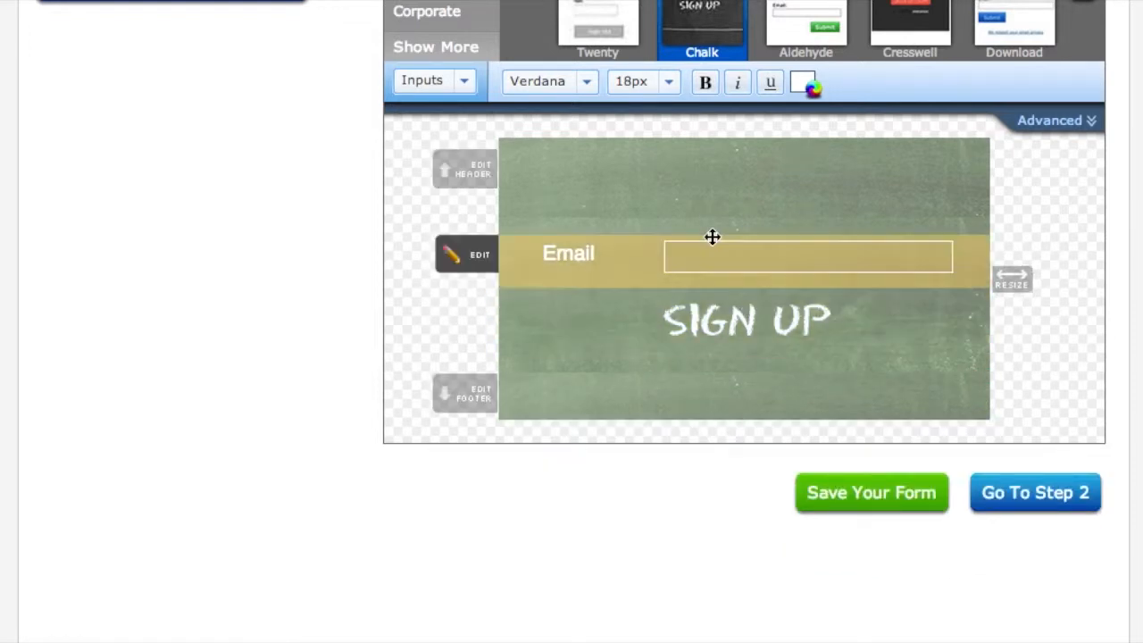
left_click(730, 186)
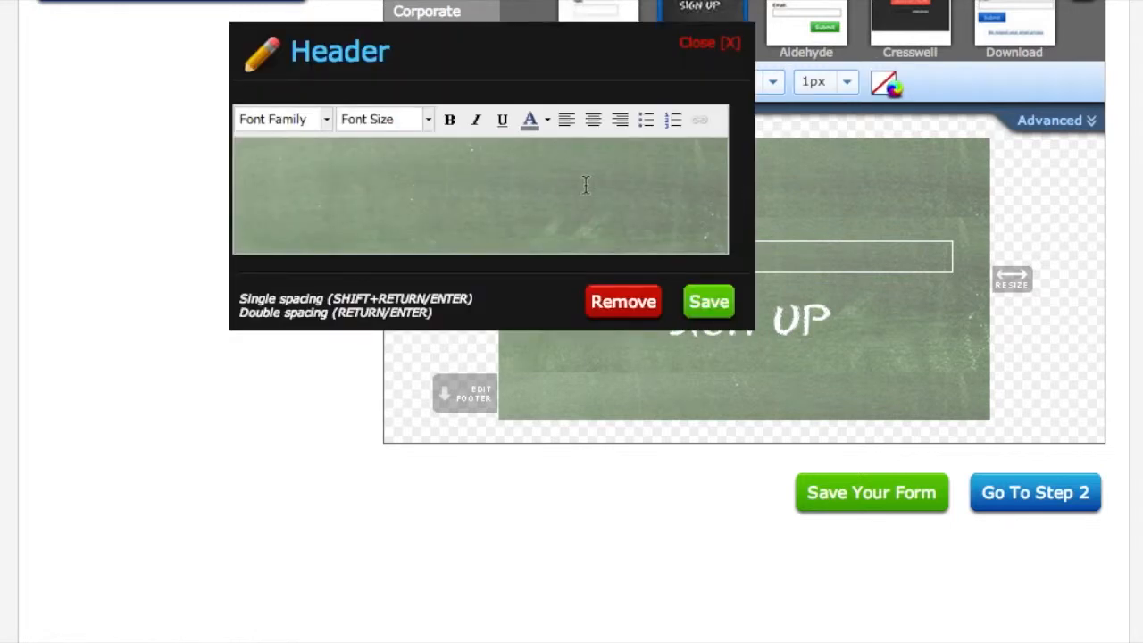
type("Free Train")
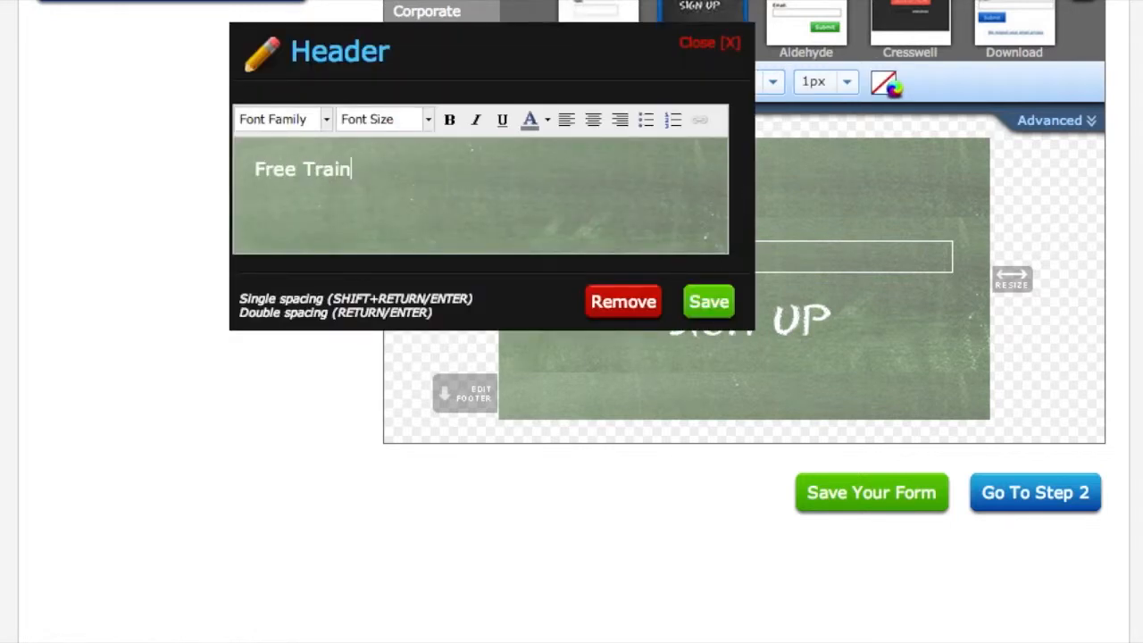
type("ing on how to")
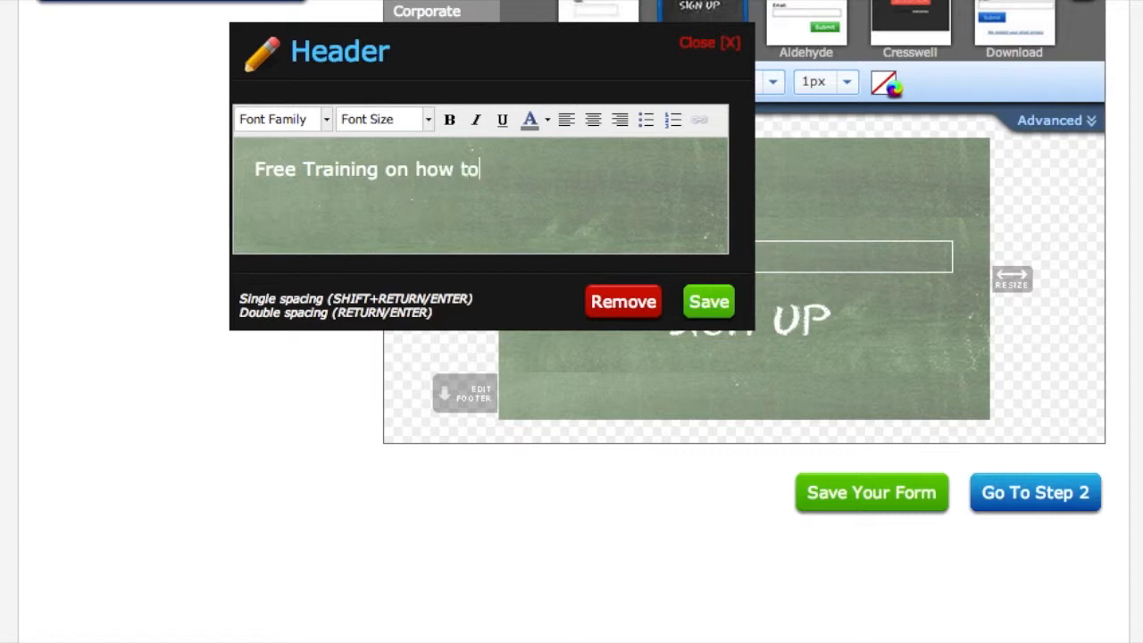
type(" make")
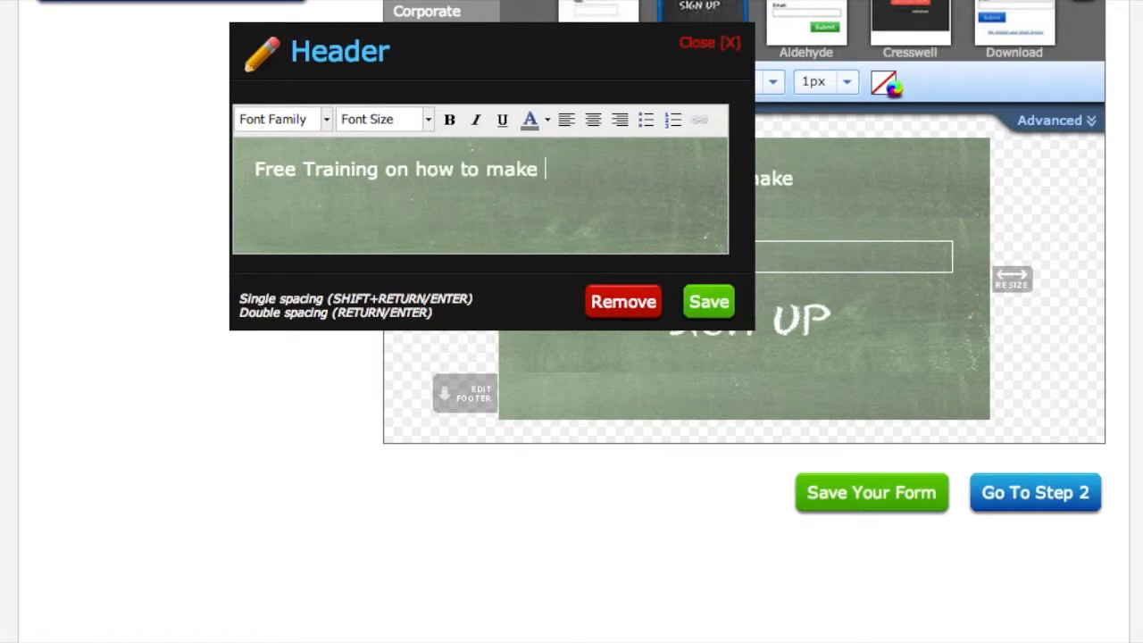
type("$15")
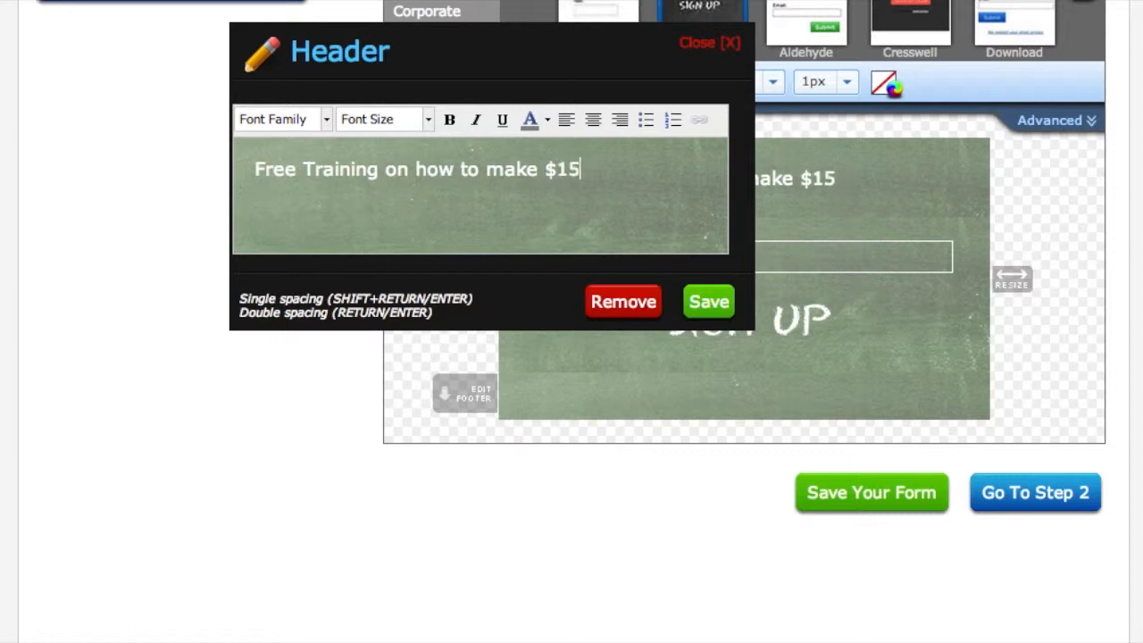
type("00")
type("/ day on ")
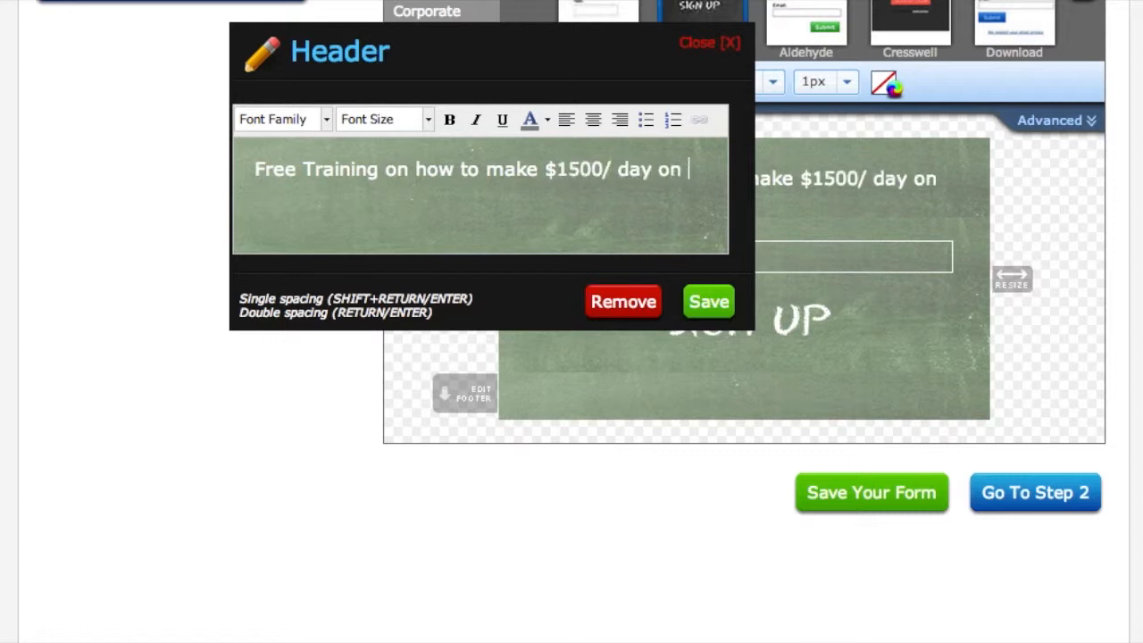
type("facebook")
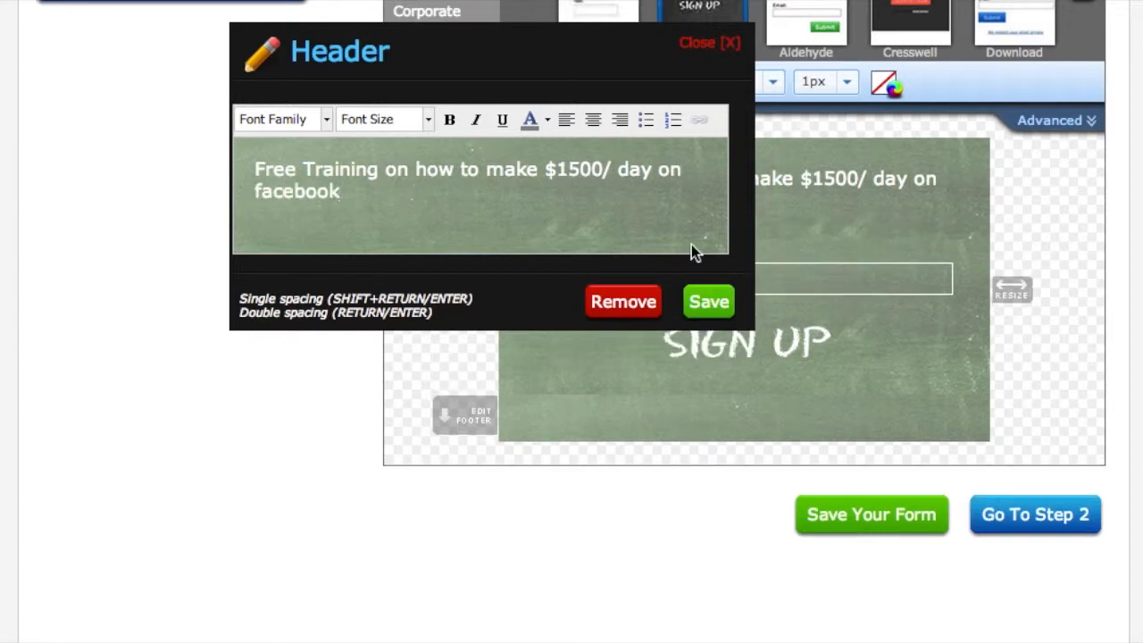
left_click(712, 306)
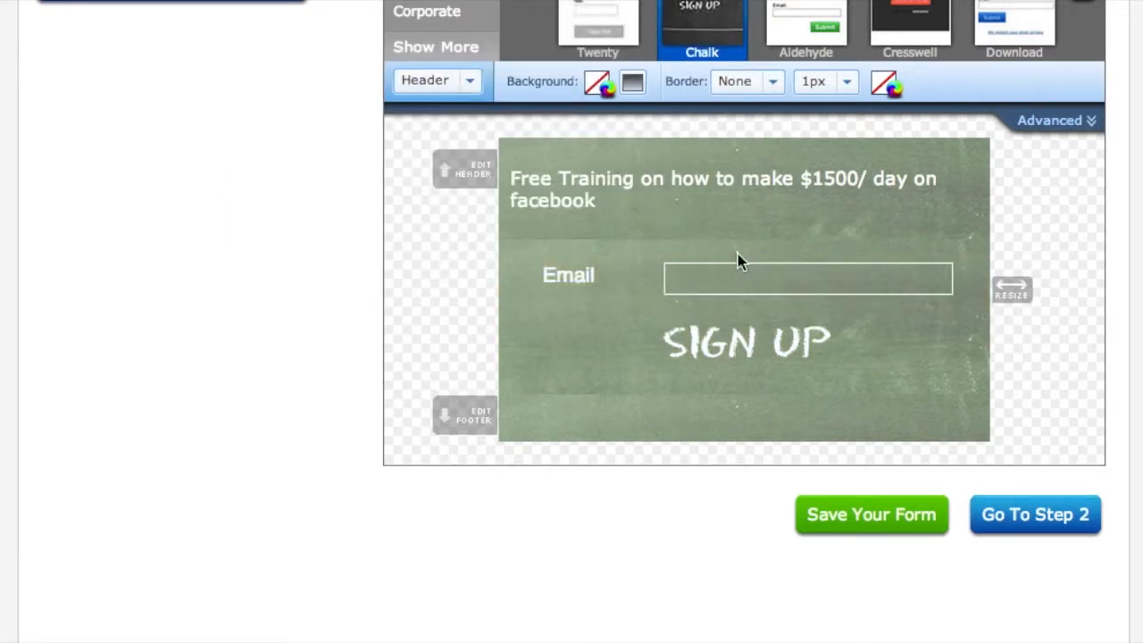
Centre the header text, save it, and reveal the header's background and padding options.
left_click(665, 200)
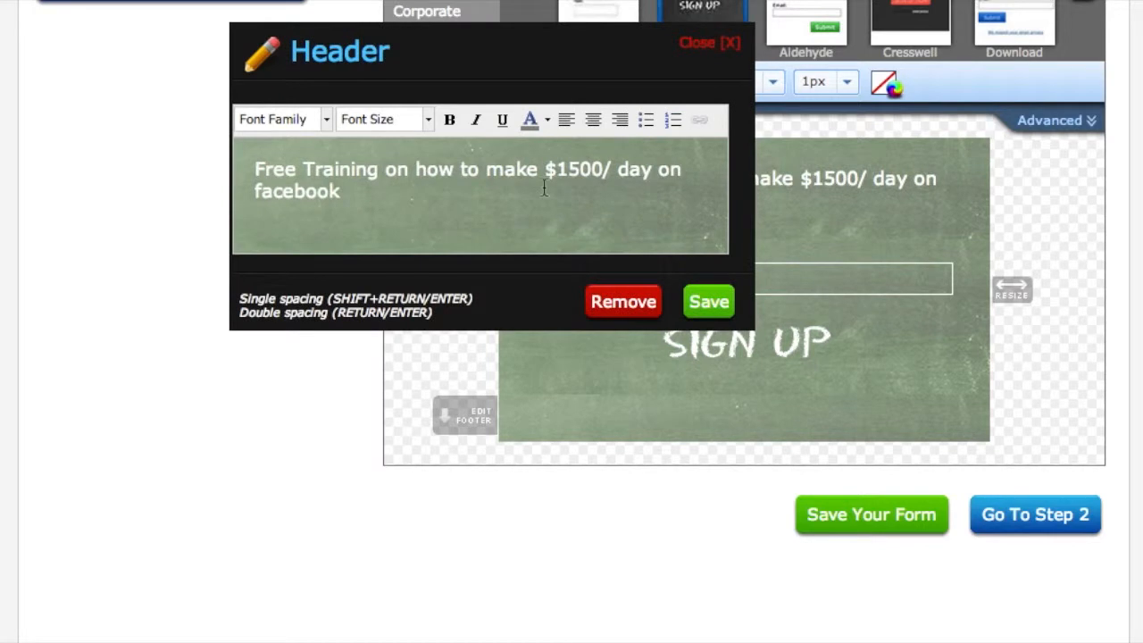
left_click_drag(358, 187, 214, 129)
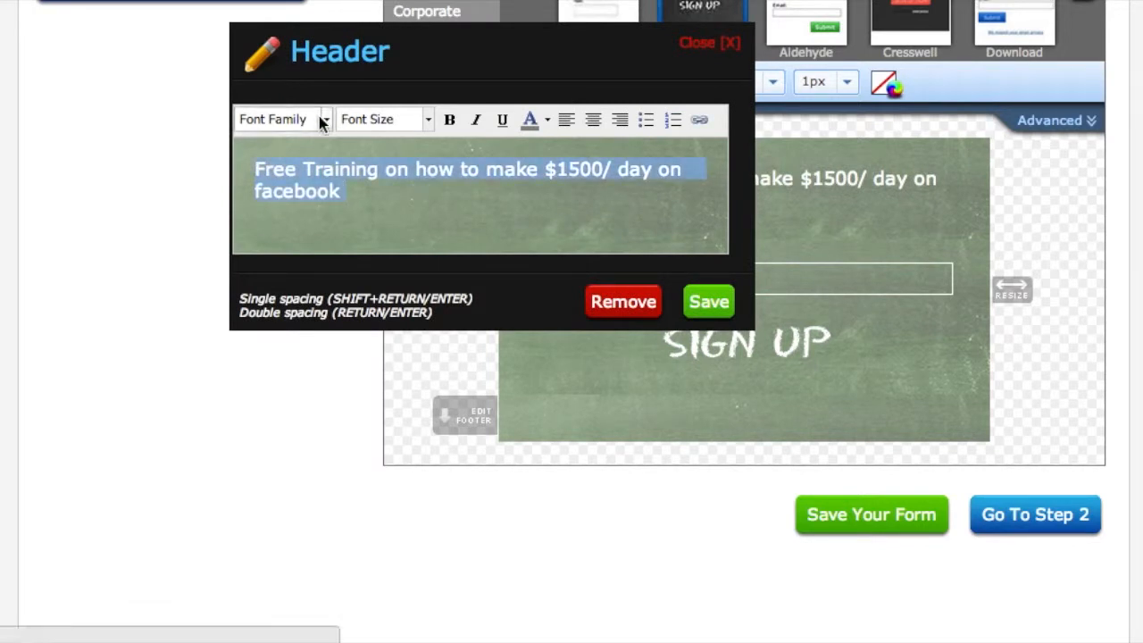
left_click(592, 121)
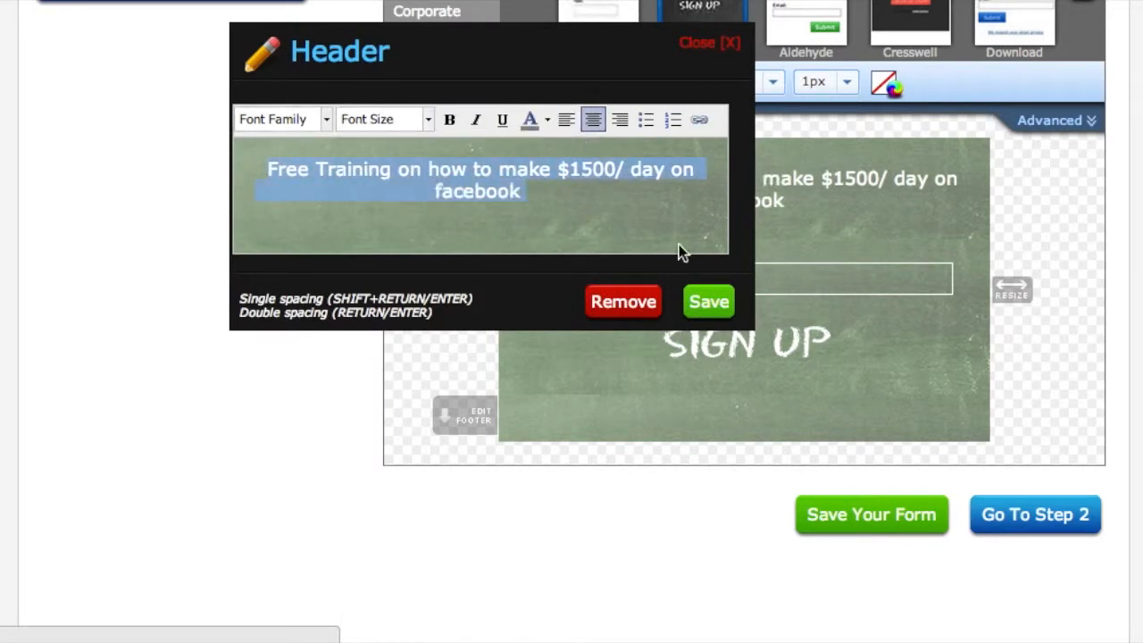
left_click(707, 304)
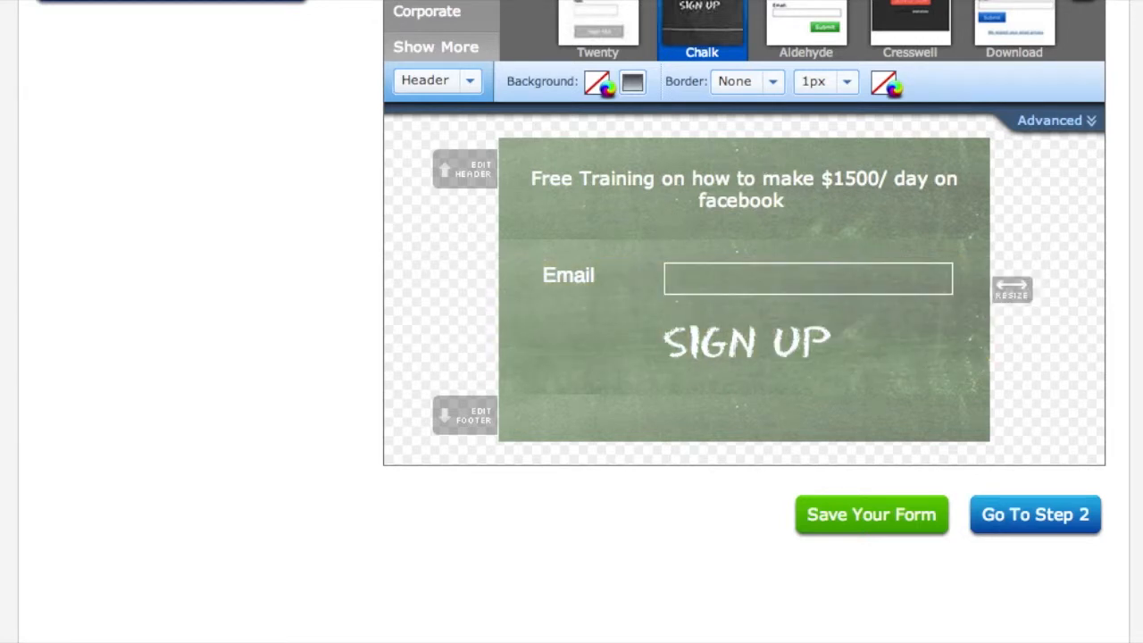
left_click(1072, 125)
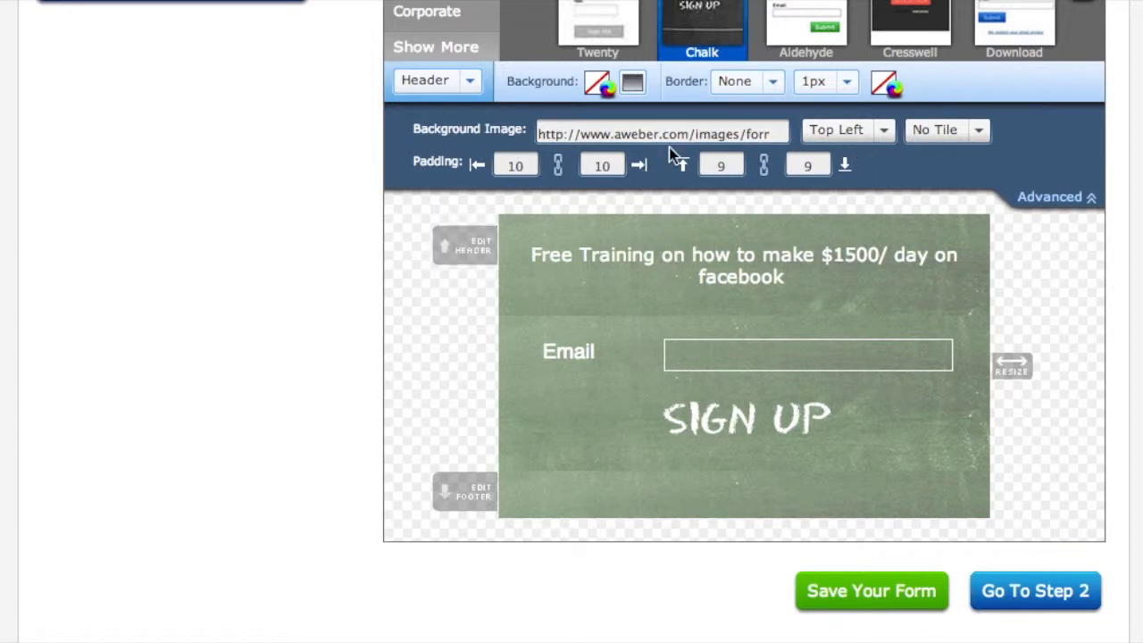
mouse_move(962, 343)
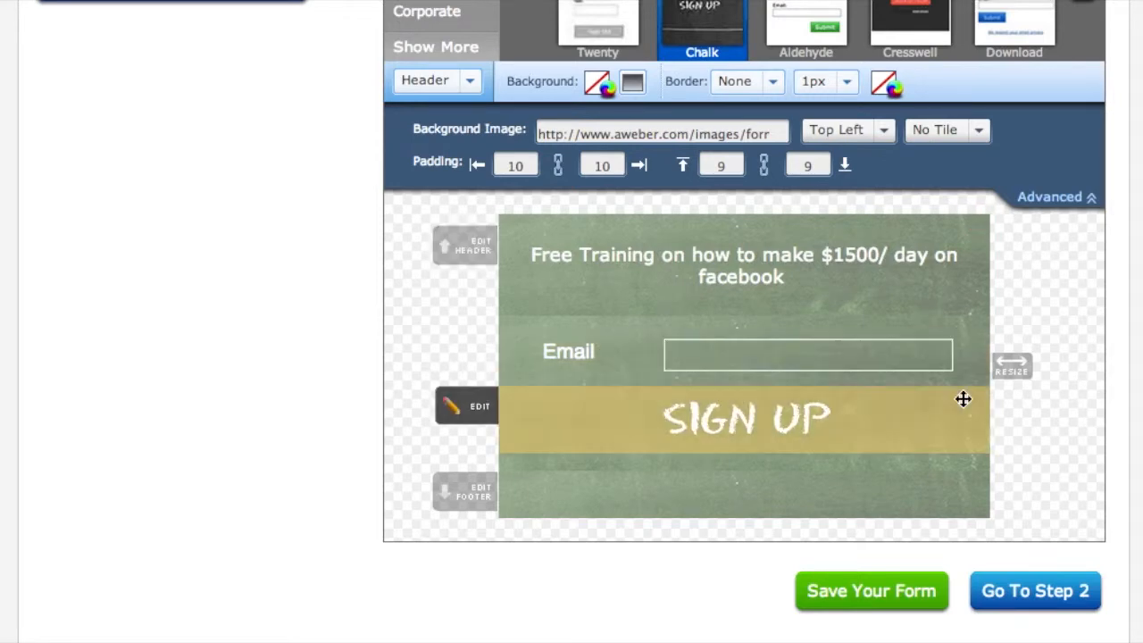
scroll(1107, 411, "up", 3)
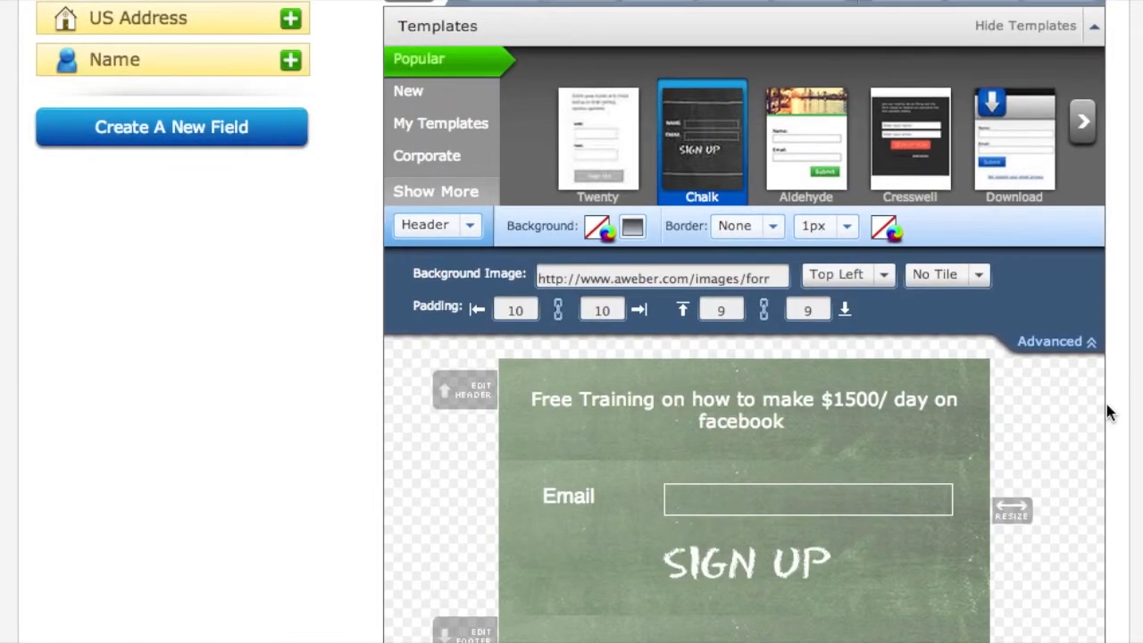
scroll(1107, 412, "down", 3)
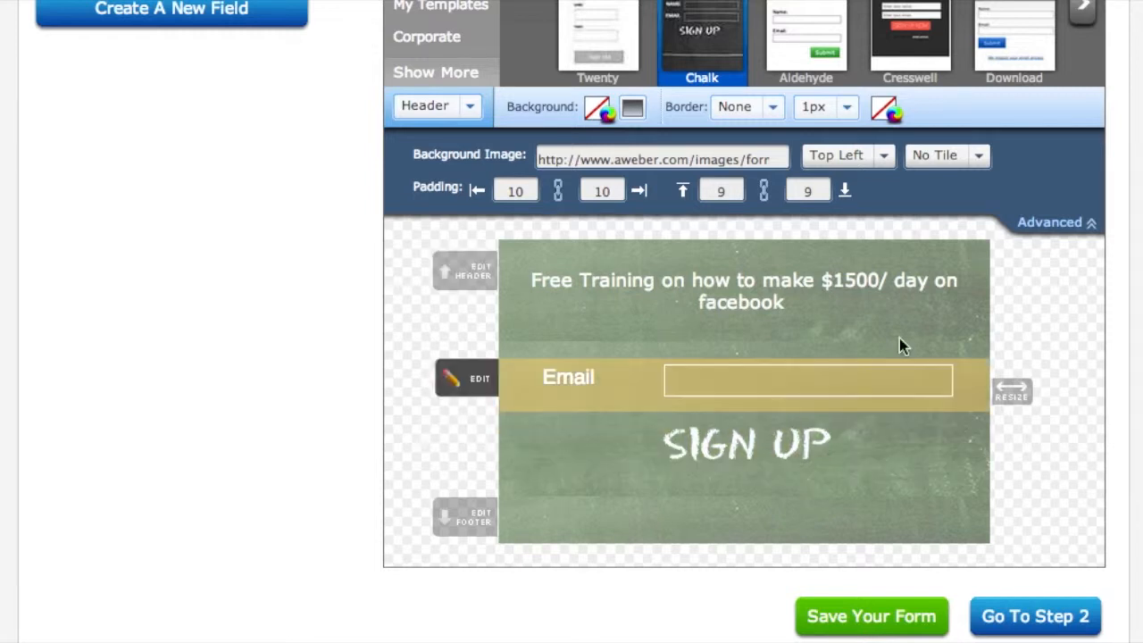
scroll(1000, 515, "down", 2)
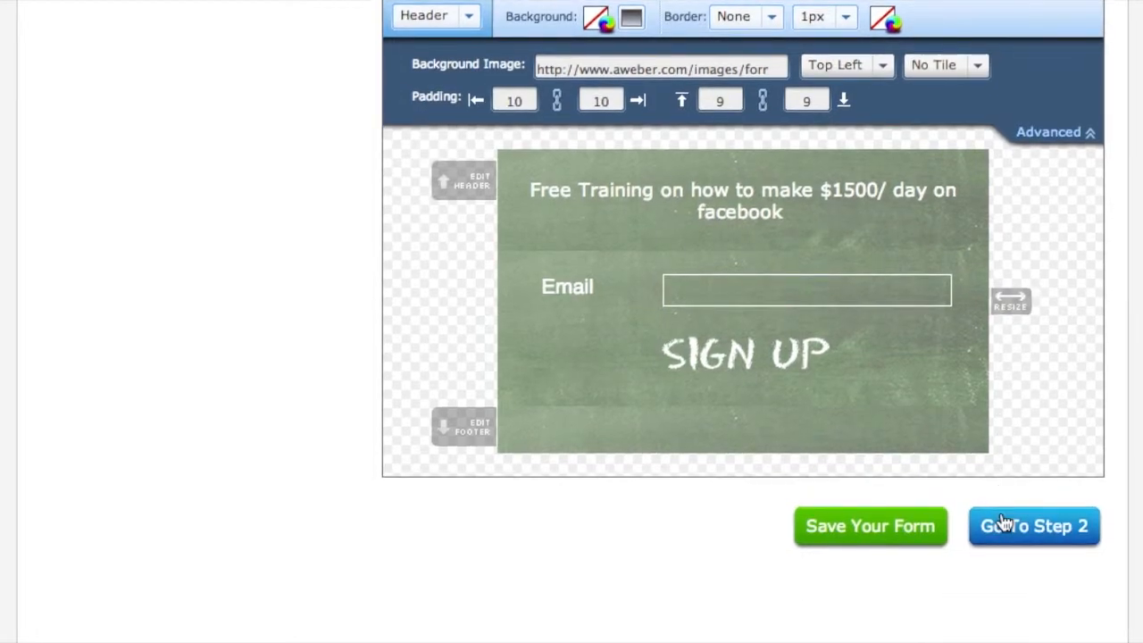
Save the Chalk form design with Save Your Form.
left_click(906, 525)
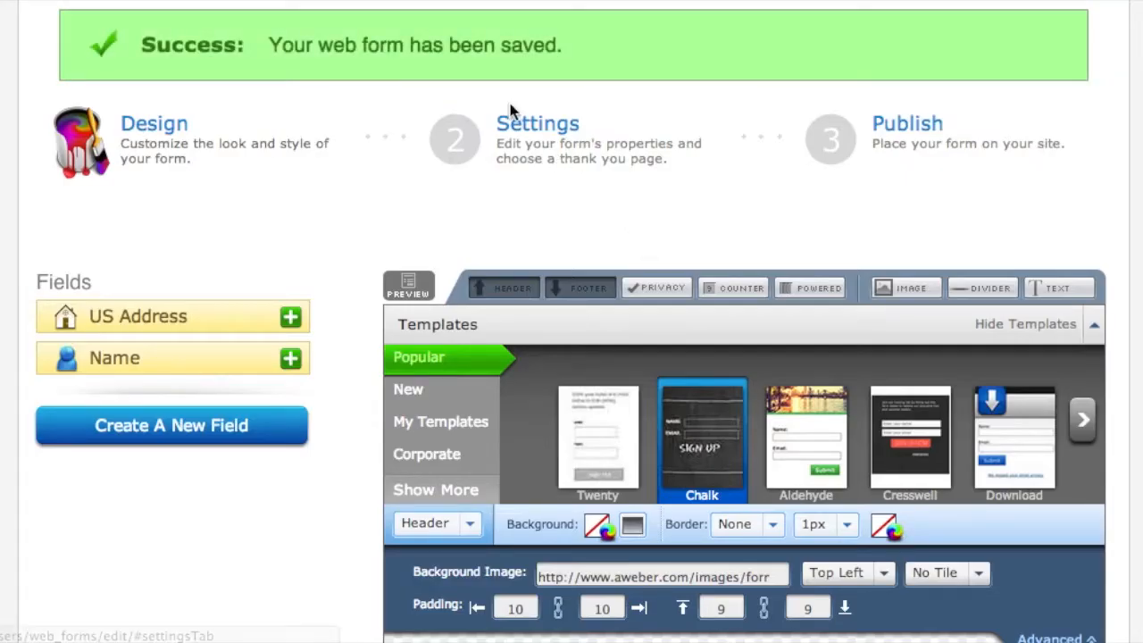
Move to the Settings step and select the default form name My Web Form.
left_click(530, 129)
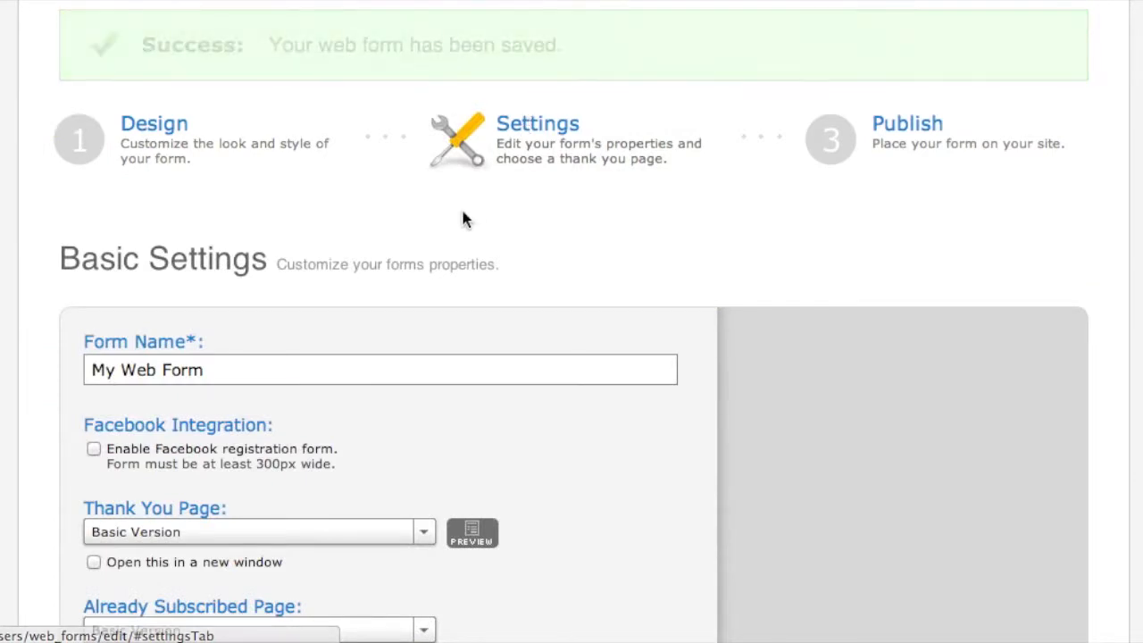
scroll(464, 217, "down", 3)
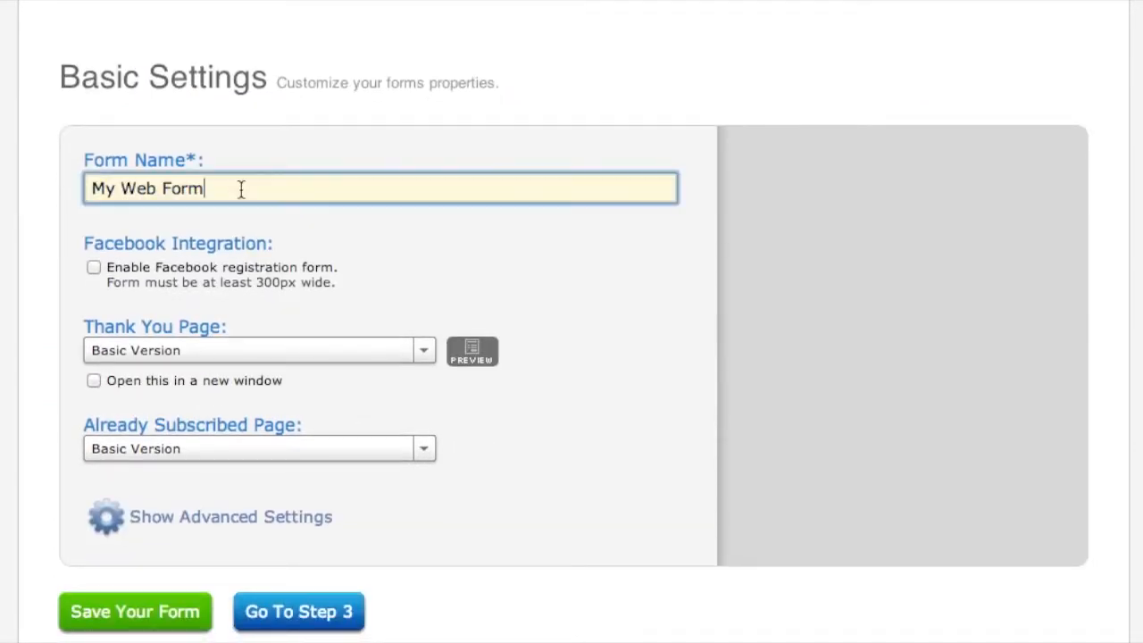
left_click_drag(241, 189, 76, 185)
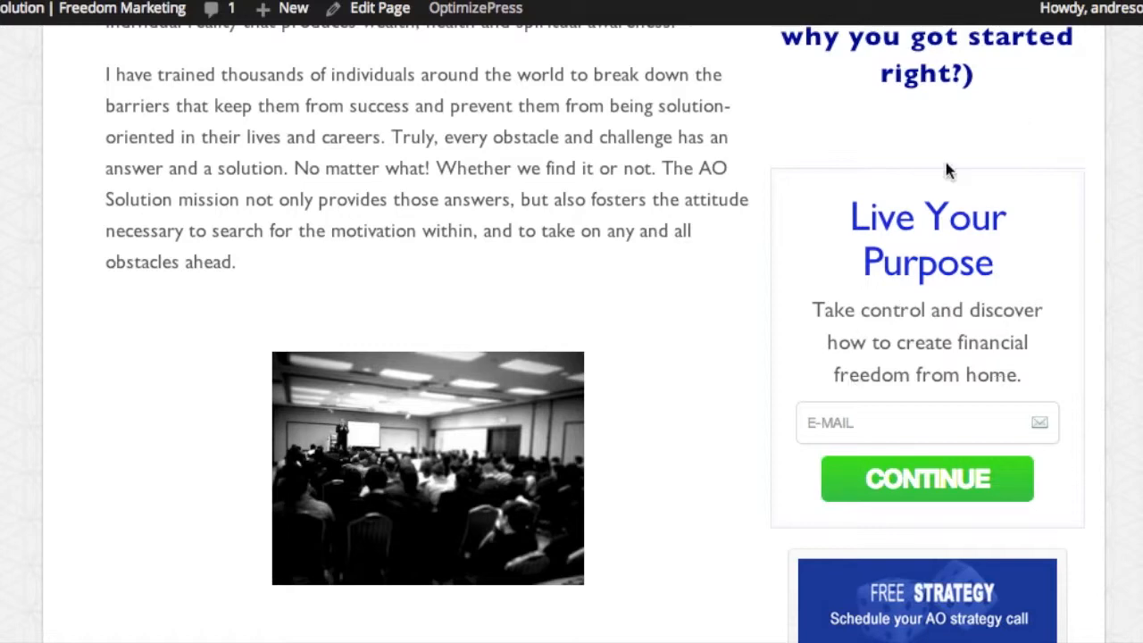
scroll(848, 358, "up", 1)
scroll(741, 285, "up", 5)
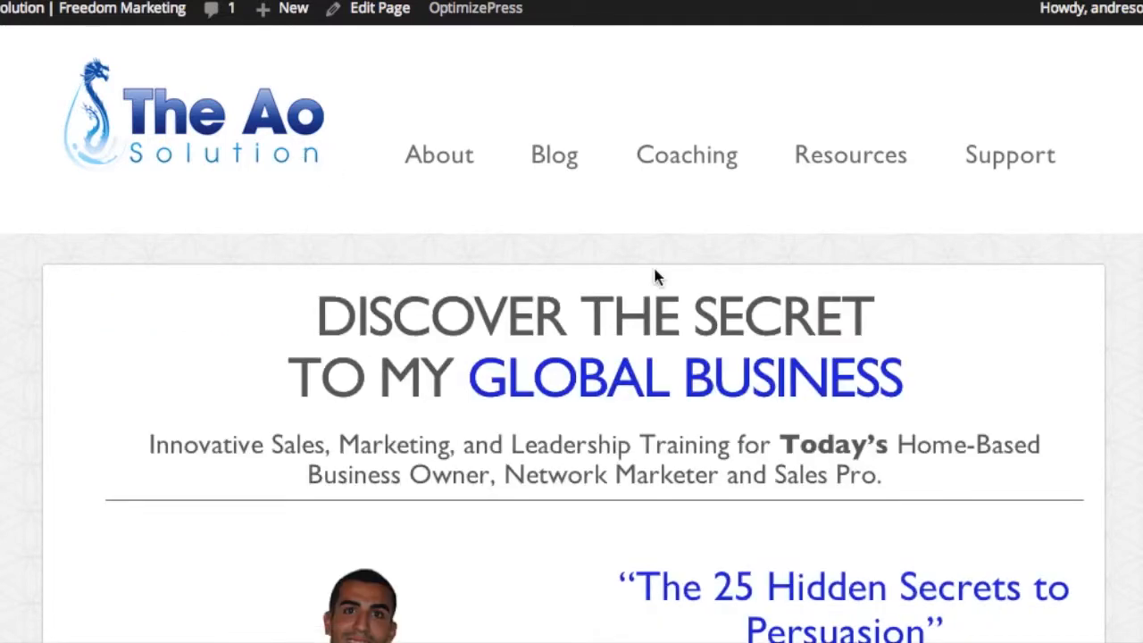
scroll(653, 264, "down", 5)
scroll(658, 276, "down", 1)
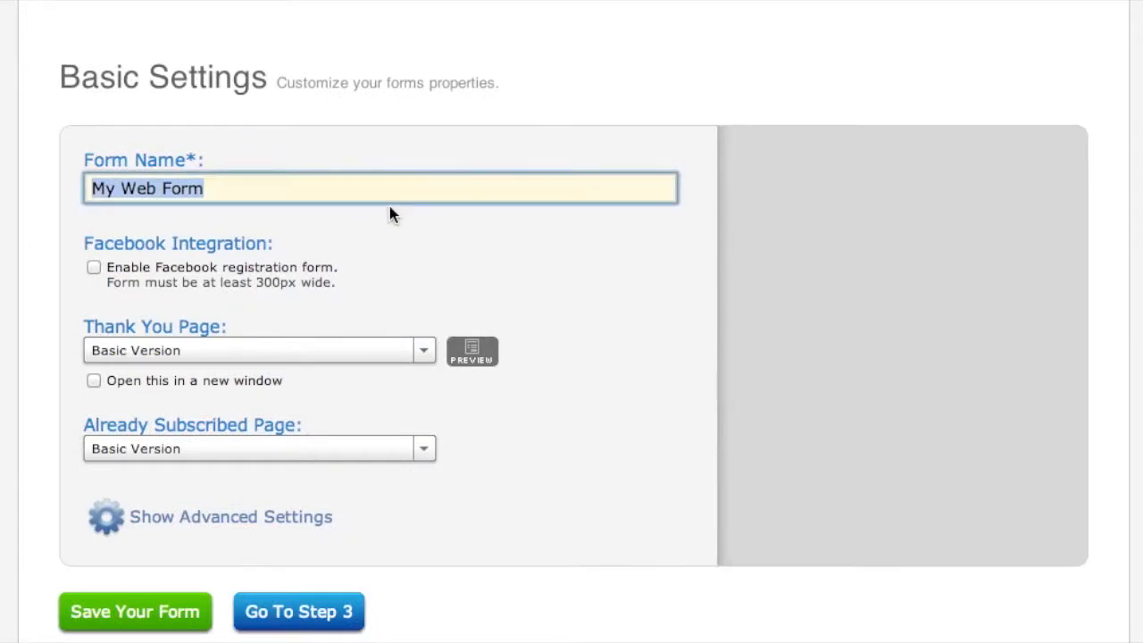
type("ebook")
Confirm the new form name 'ebook' and preview the basic thank-you page.
left_click(438, 283)
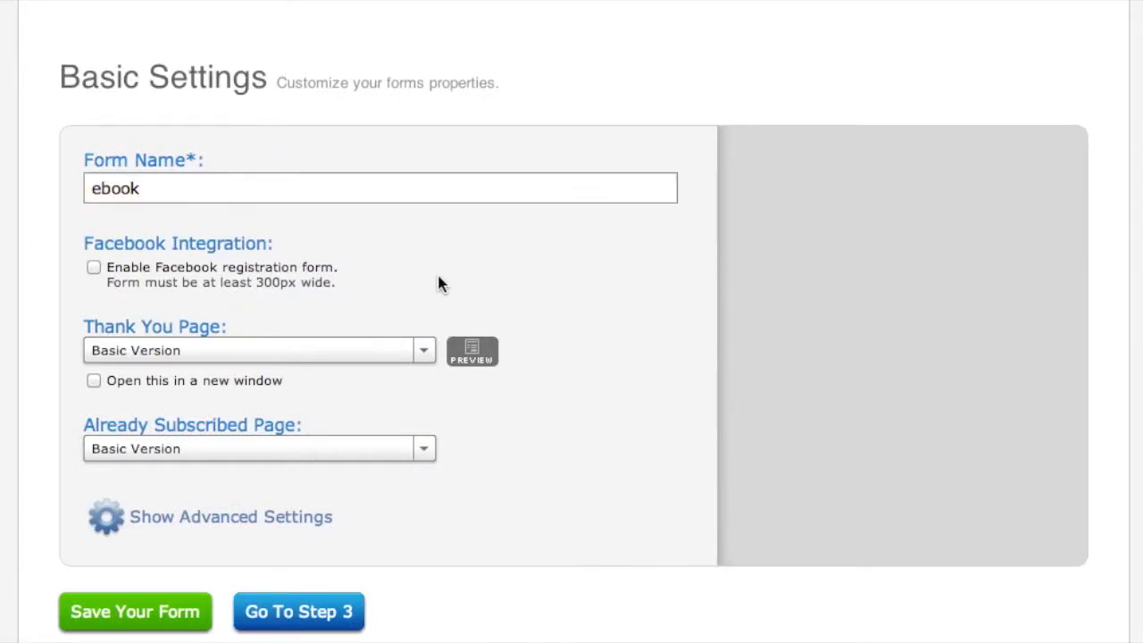
scroll(439, 283, "down", 2)
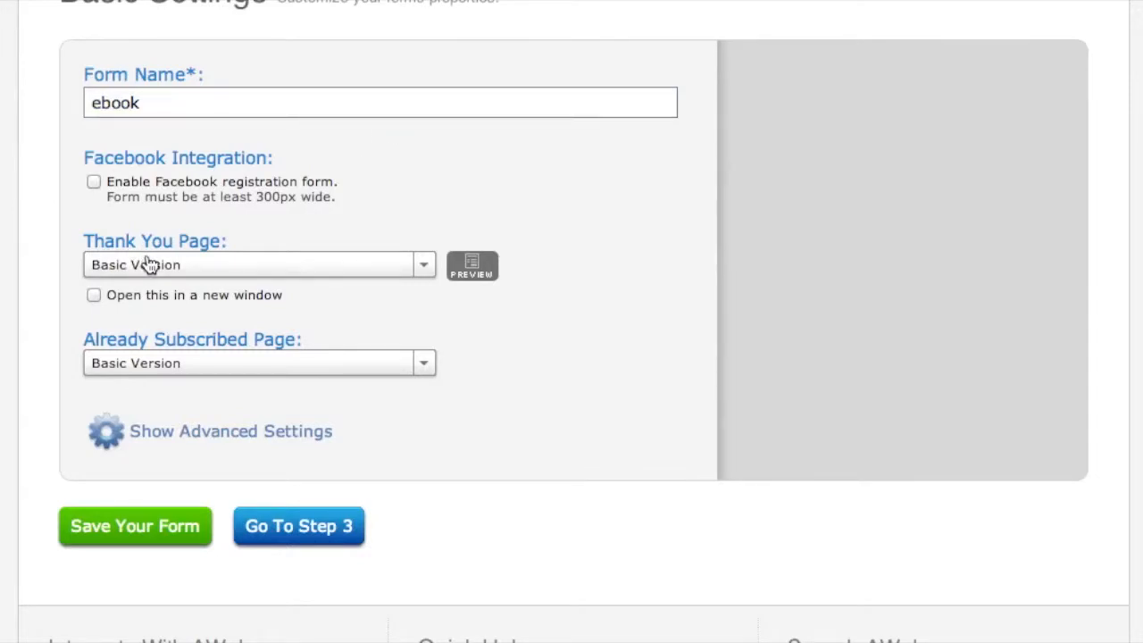
left_click(474, 278)
List the available thank-you page types for the ebook form.
left_click(191, 273)
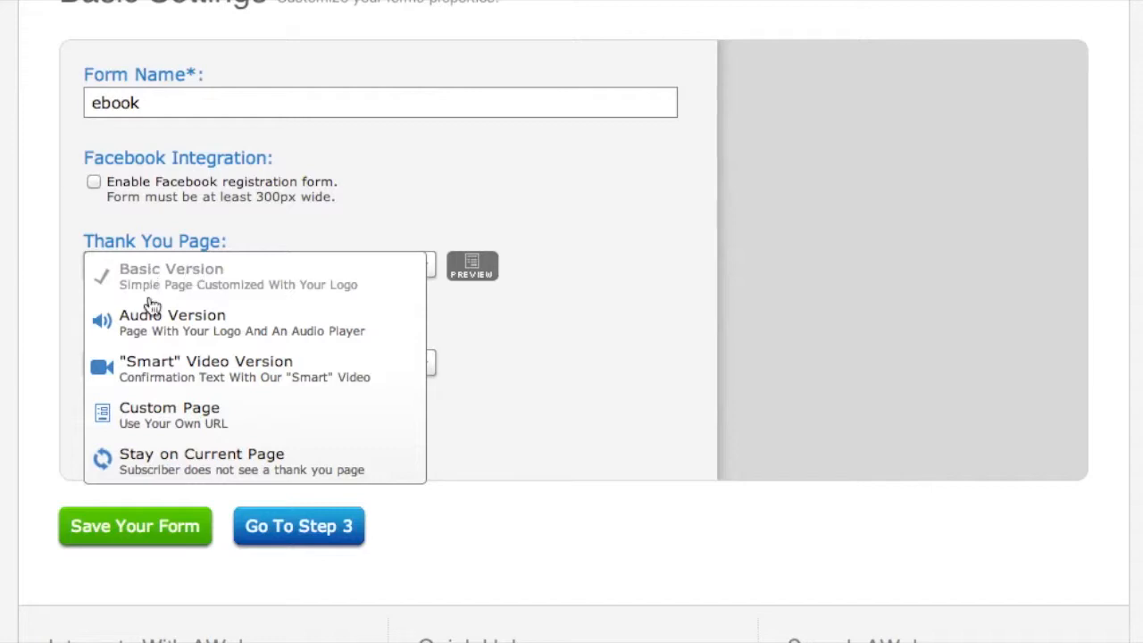
Choose the Smart Video Version thank-you page.
left_click(142, 366)
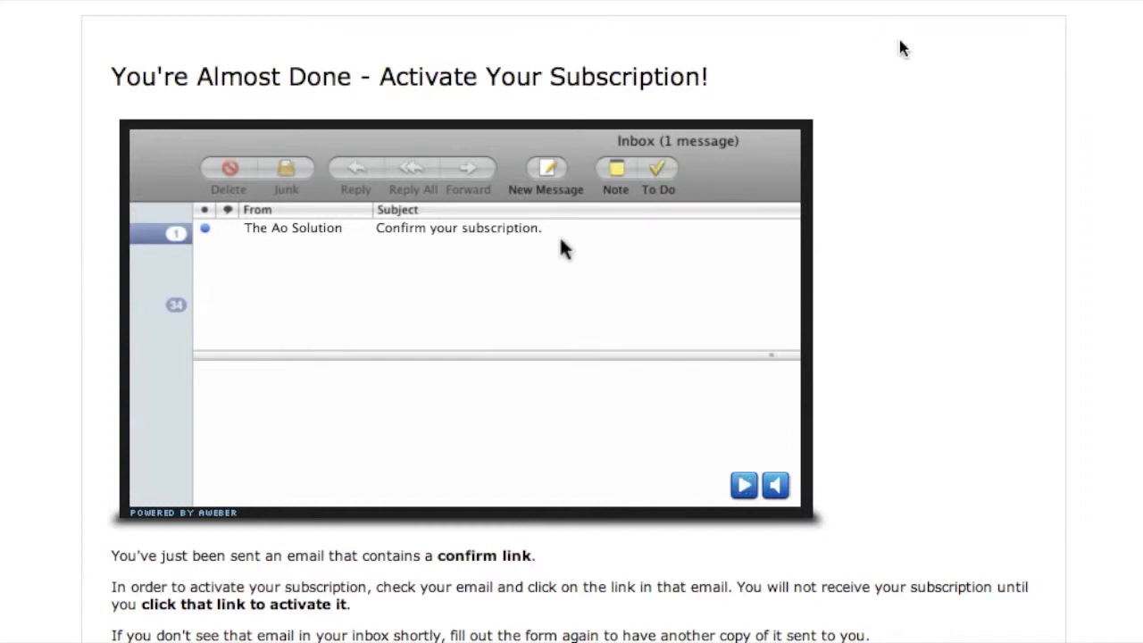
scroll(900, 232, "down", 3)
scroll(900, 232, "up", 3)
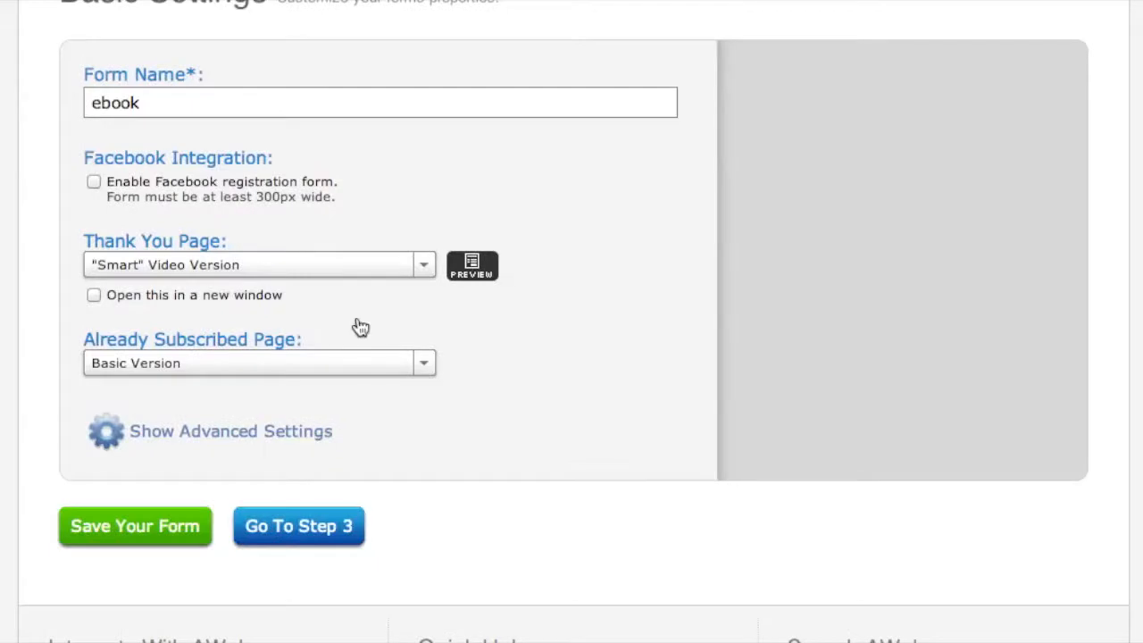
Try a Custom Page thank-you URL, then set the thank-you page to Stay on Current Page.
left_click(424, 267)
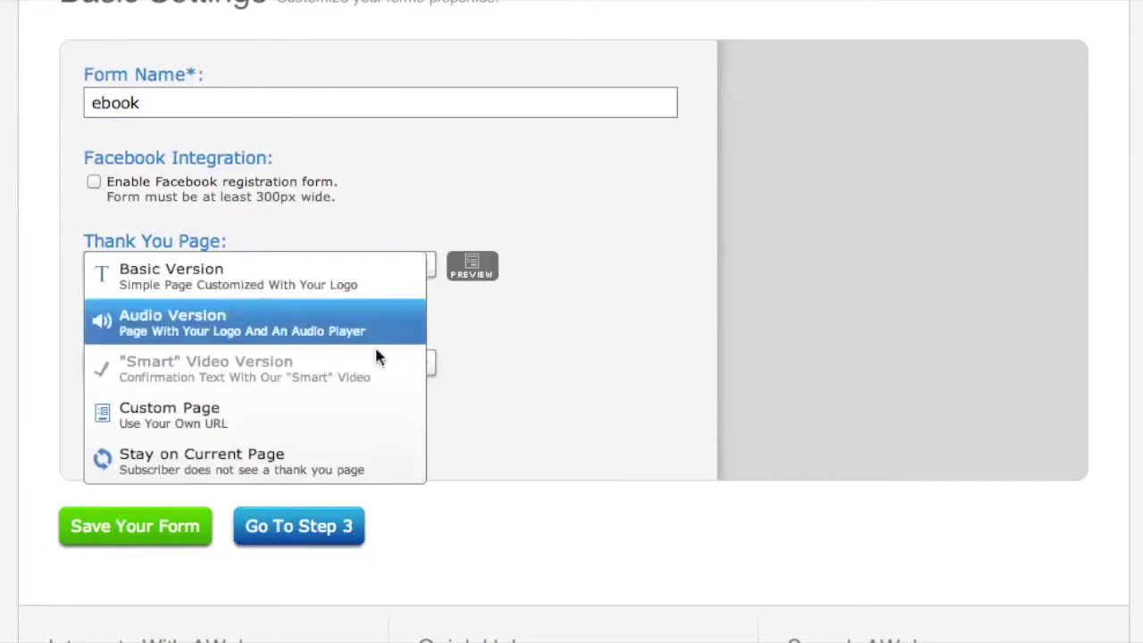
left_click(363, 438)
left_click(215, 300)
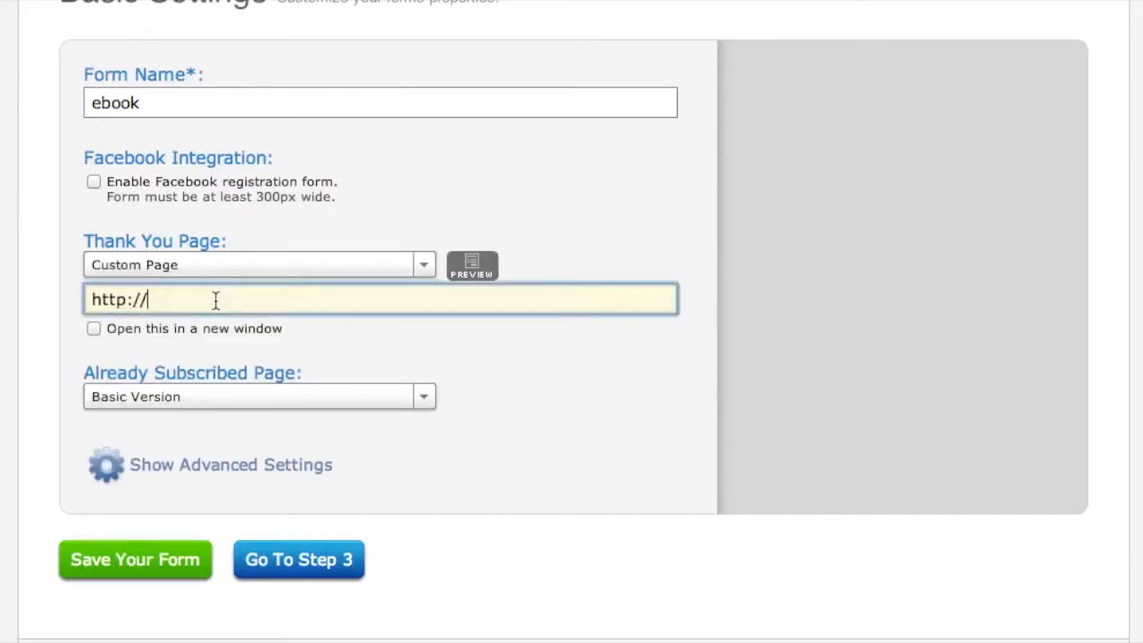
left_click(424, 266)
left_click(426, 462)
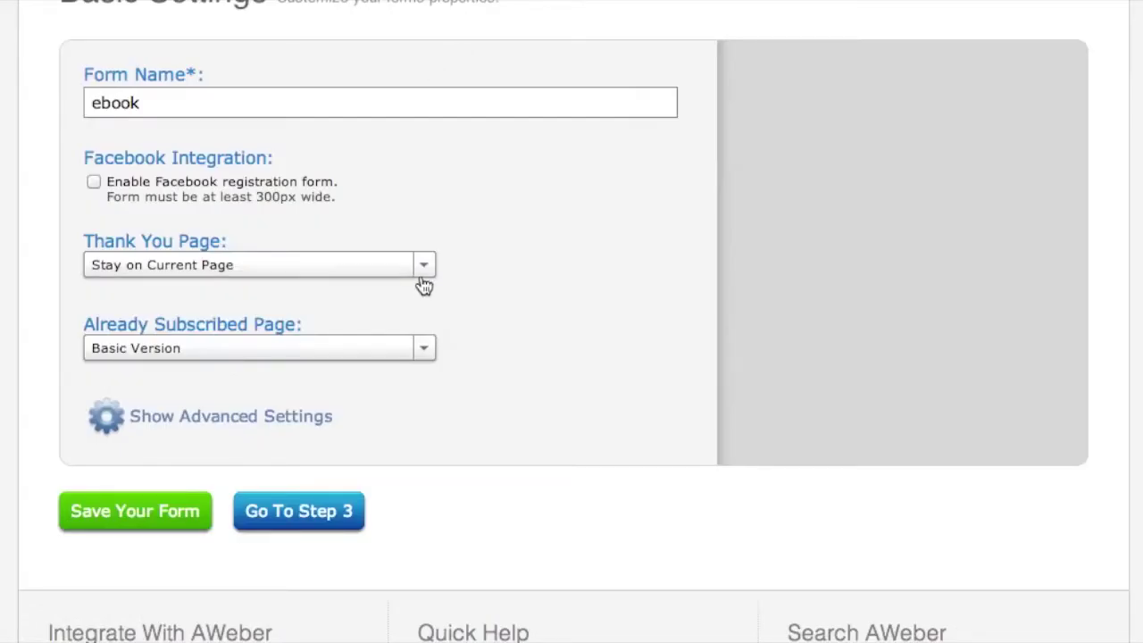
Set the thank-you page back to Basic Version and keep the basic already-subscribed page.
left_click(423, 265)
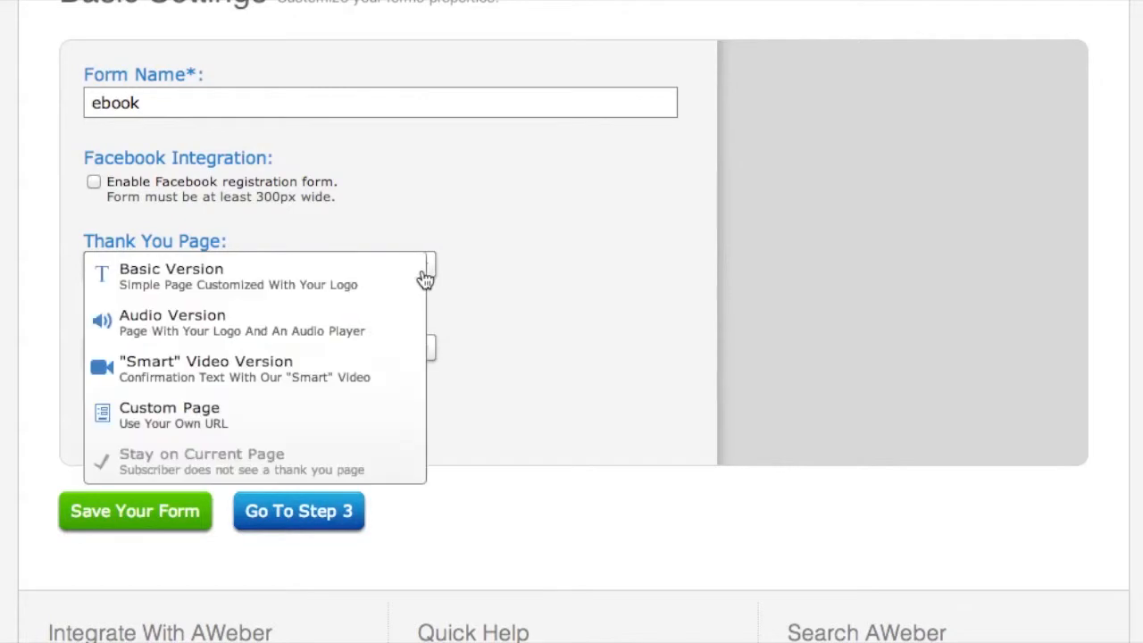
left_click(421, 274)
scroll(431, 323, "down", 1)
scroll(432, 325, "down", 1)
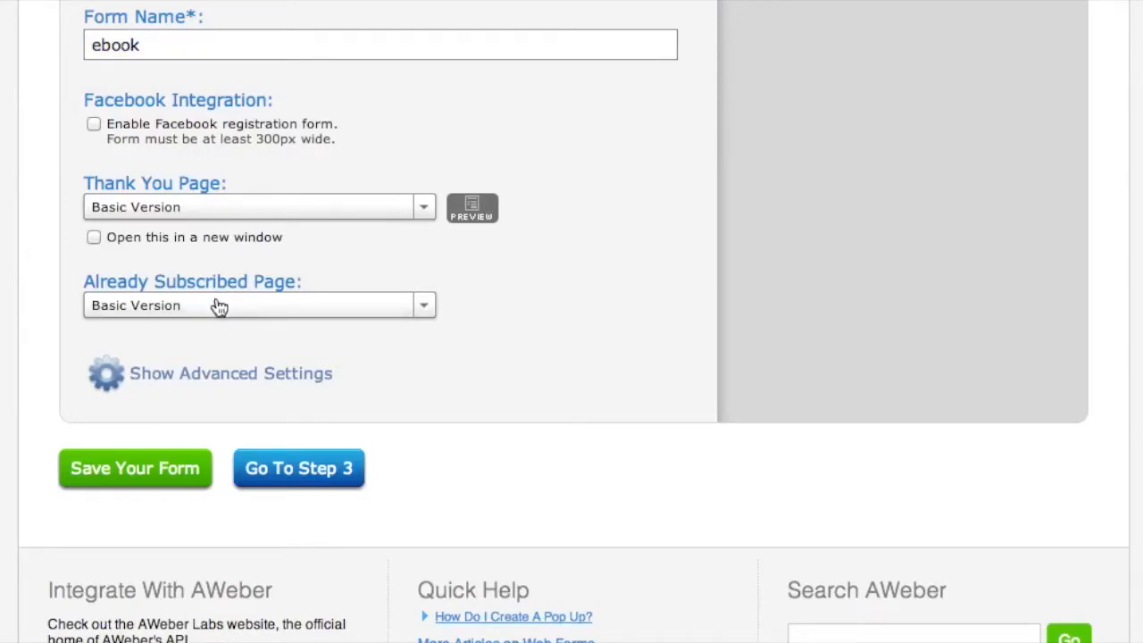
left_click(225, 307)
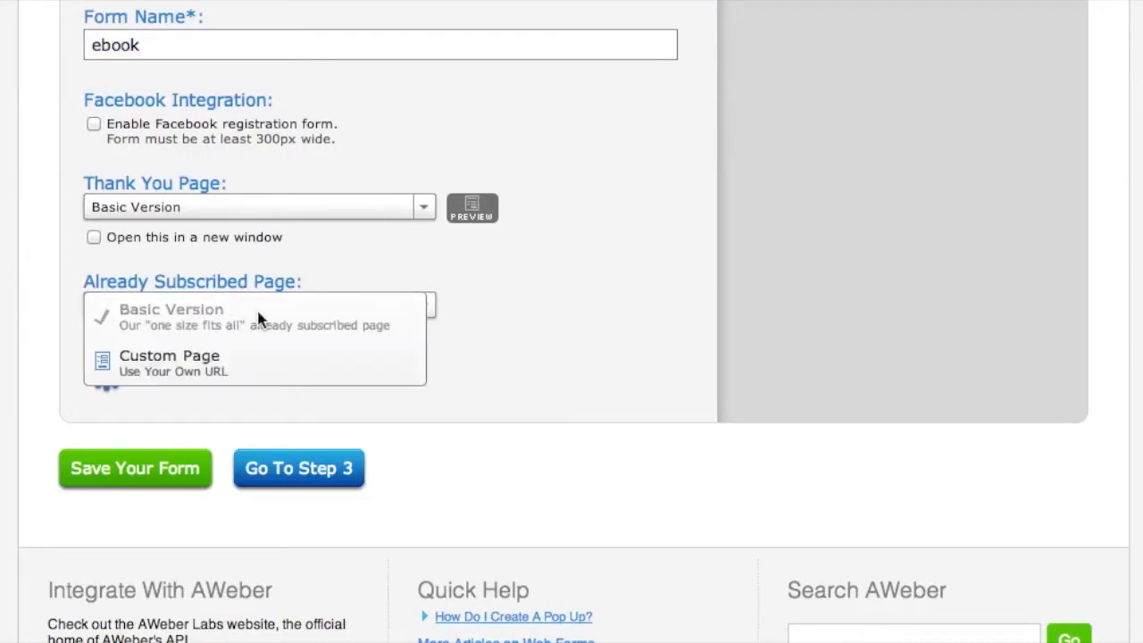
left_click(258, 318)
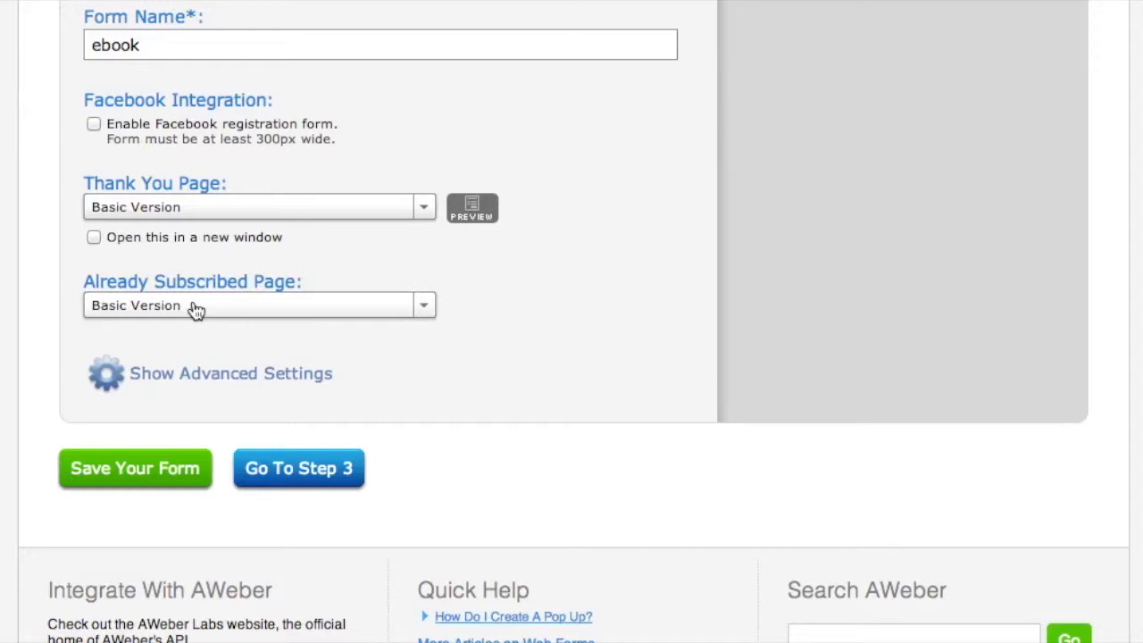
Try a Custom Page already-subscribed URL, then revert it to Basic Version.
left_click(424, 306)
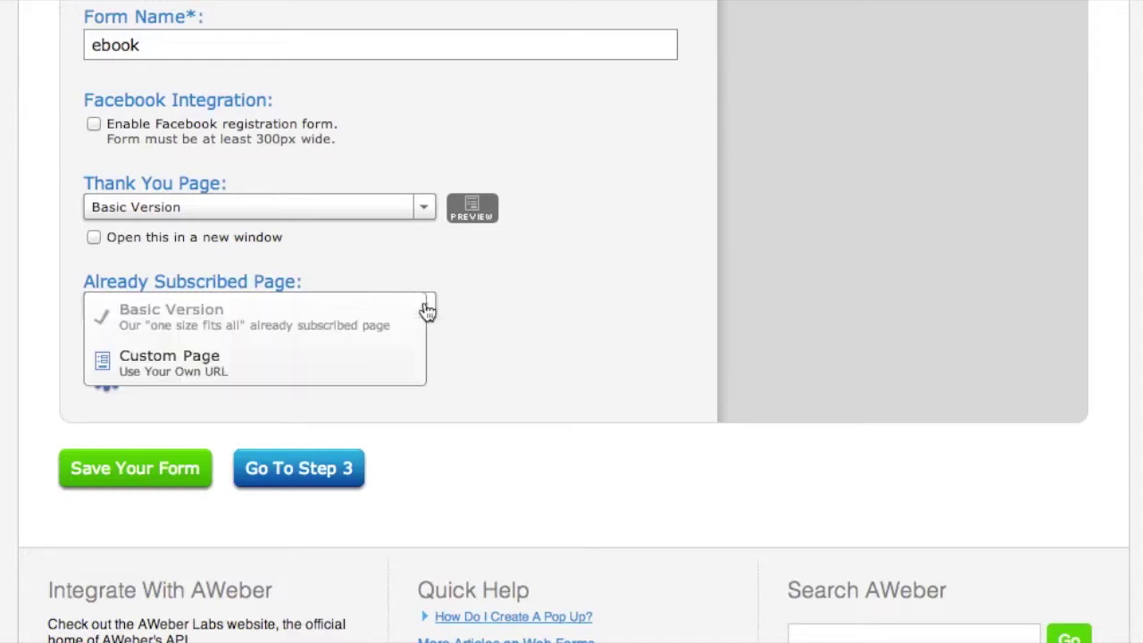
left_click(348, 354)
left_click(346, 345)
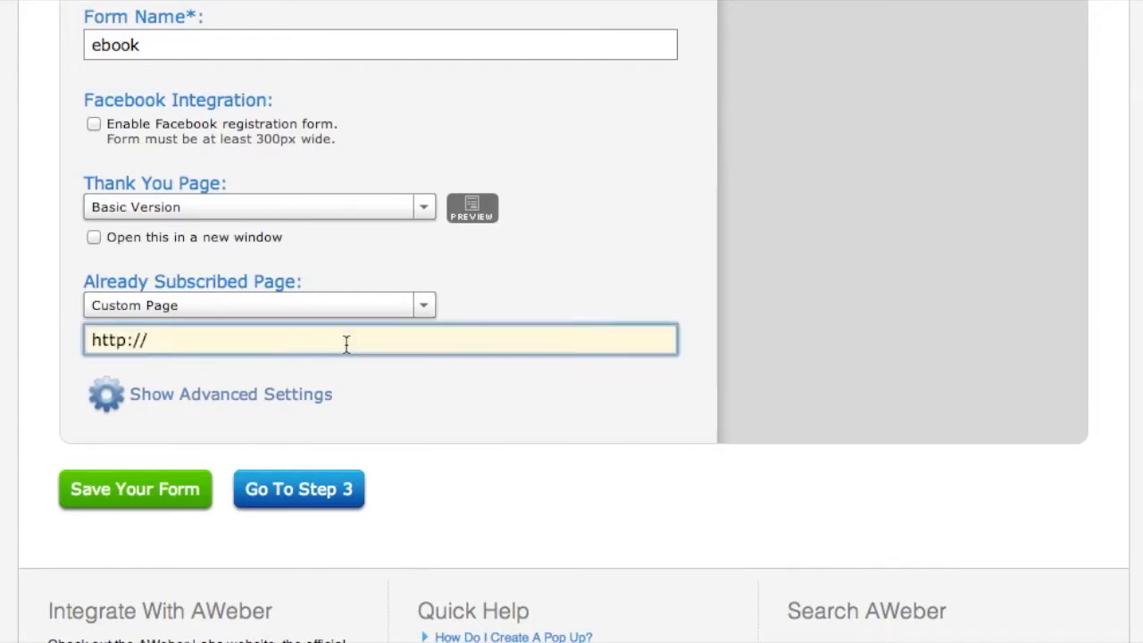
left_click(421, 304)
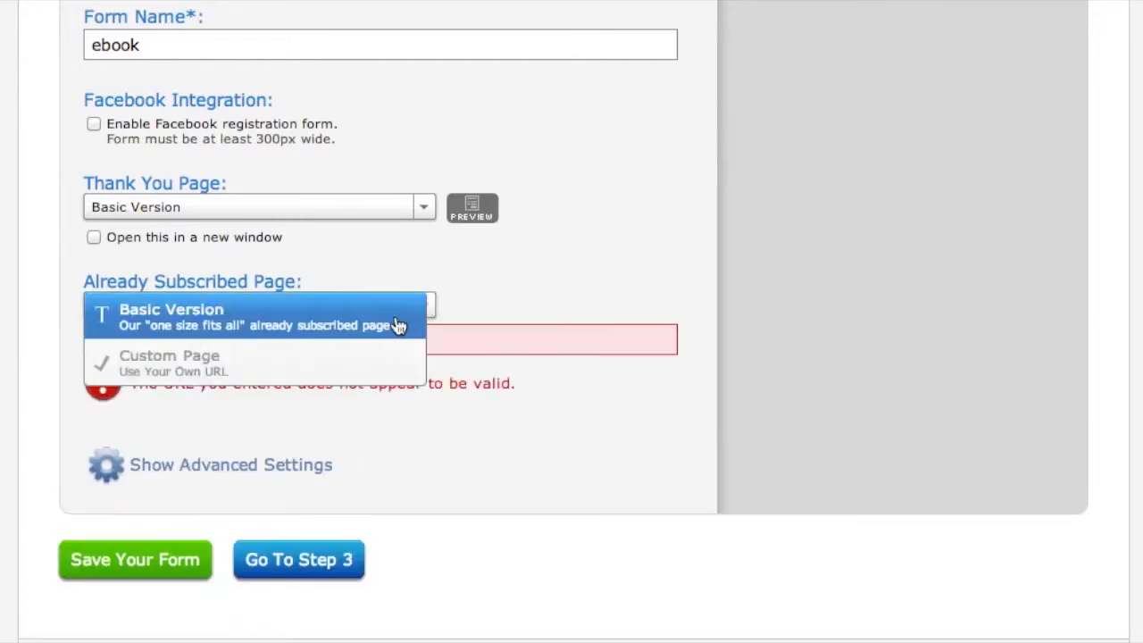
left_click(398, 326)
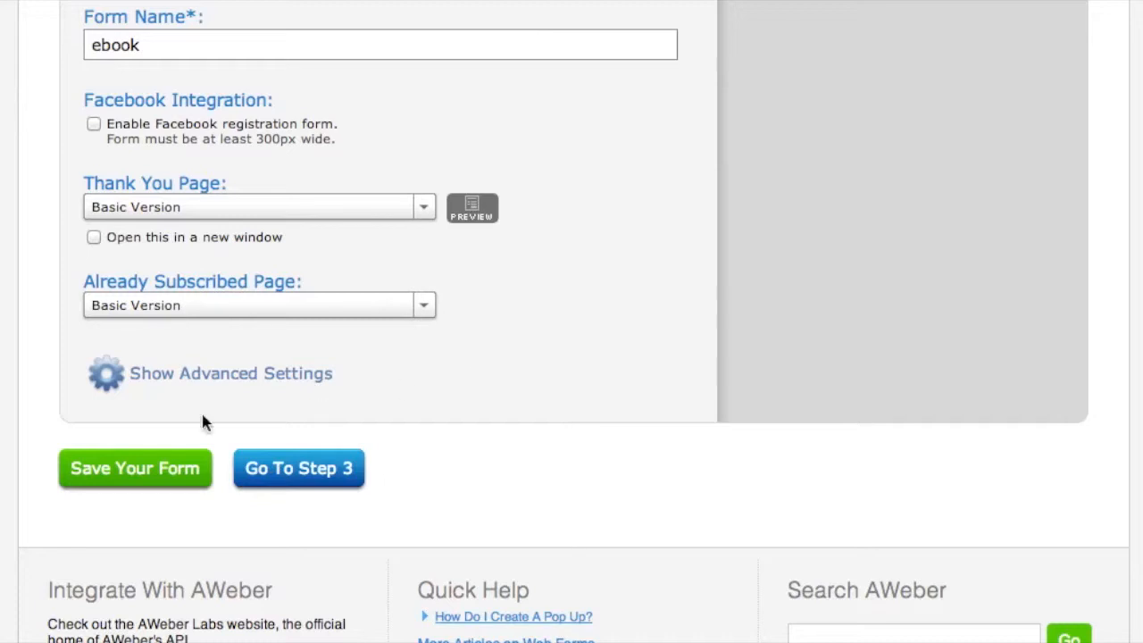
left_click(198, 375)
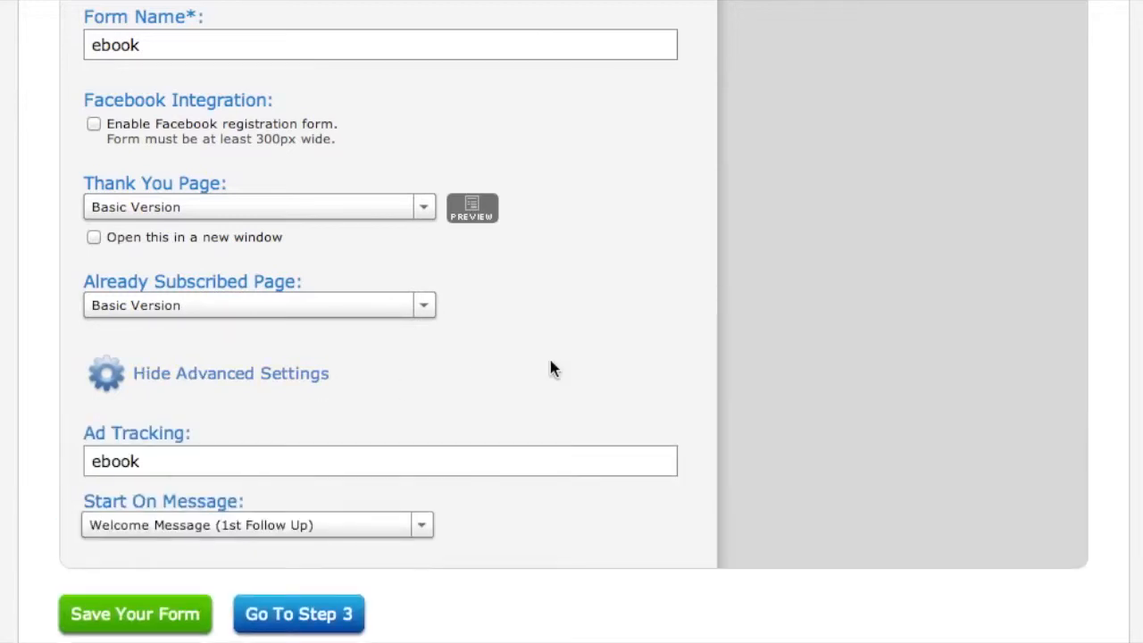
scroll(550, 368, "down", 2)
left_click(220, 450)
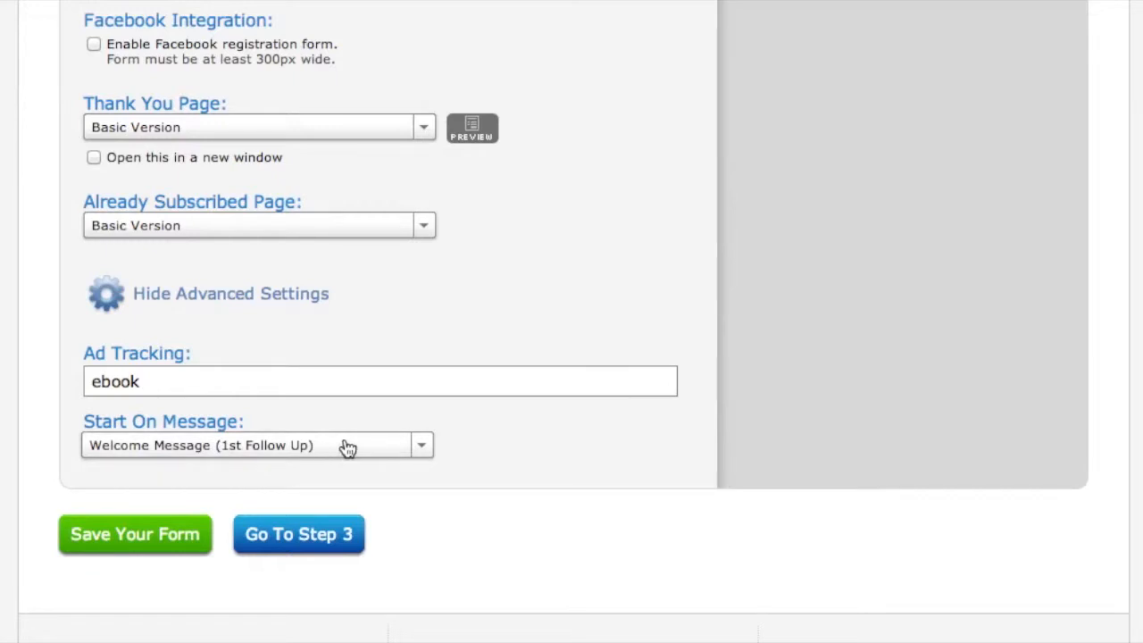
left_click(421, 445)
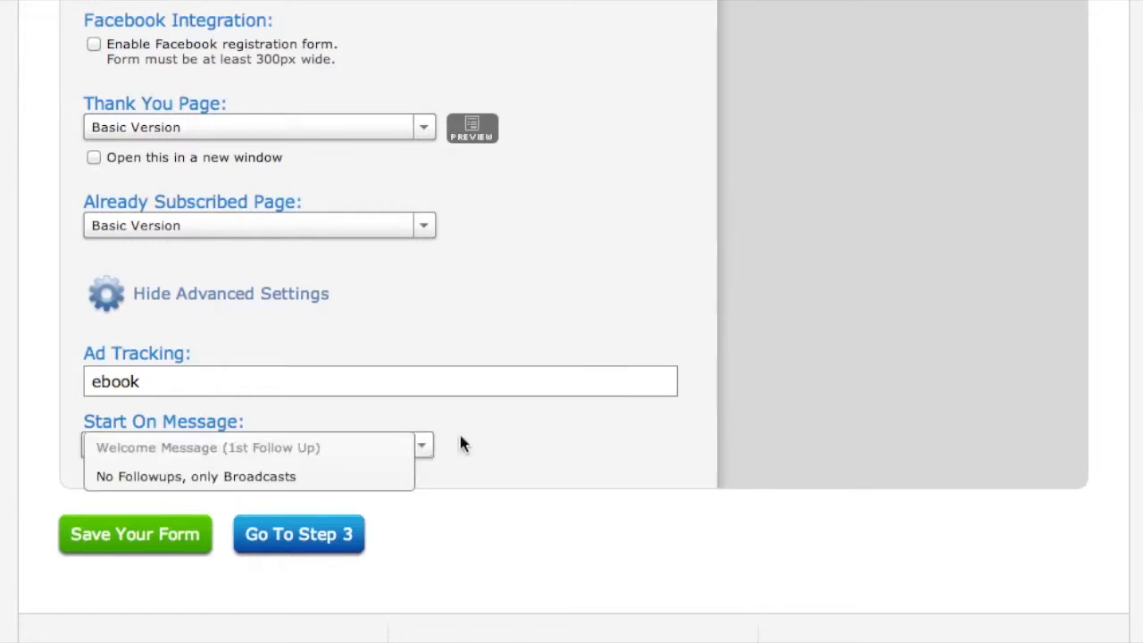
left_click(460, 437)
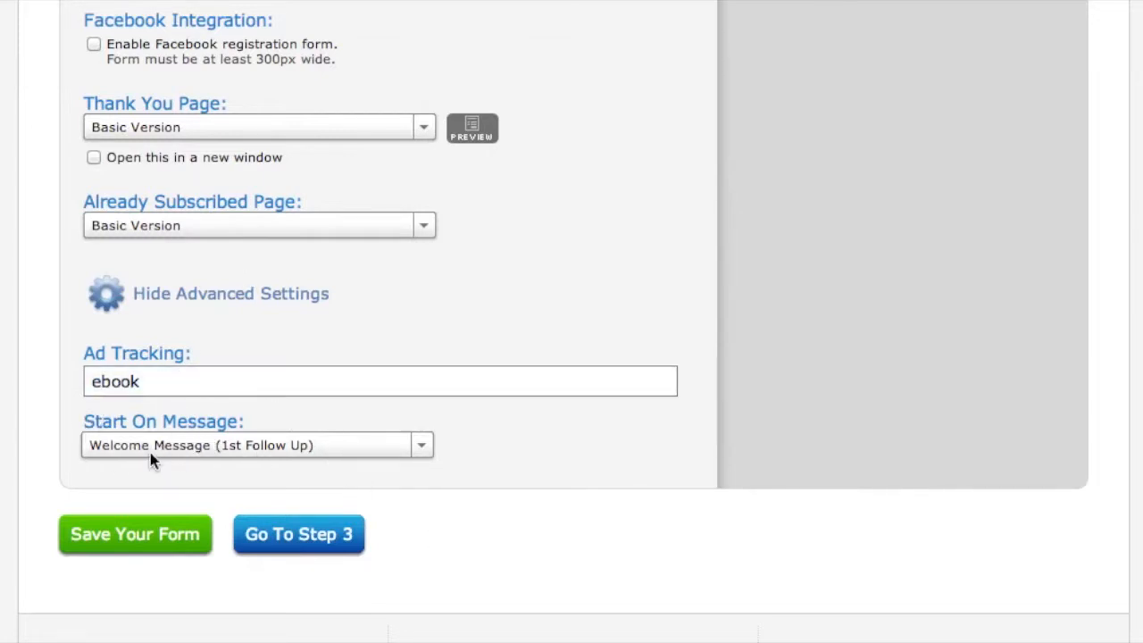
left_click(181, 540)
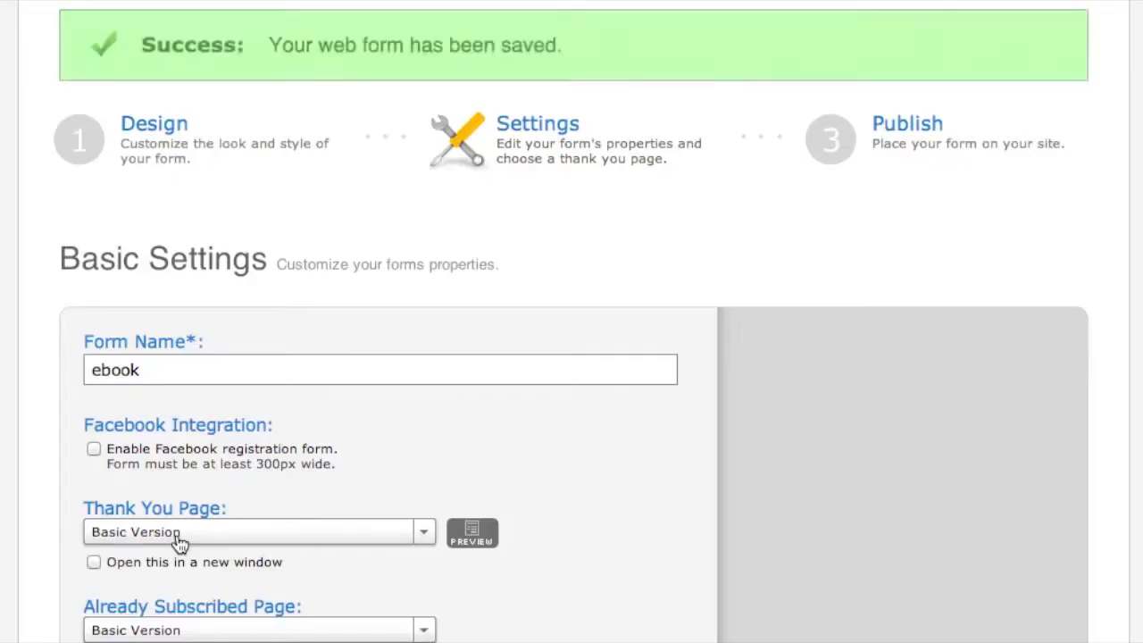
Move the ebook form on to the Publish step with its install choices.
left_click(902, 121)
scroll(617, 210, "down", 3)
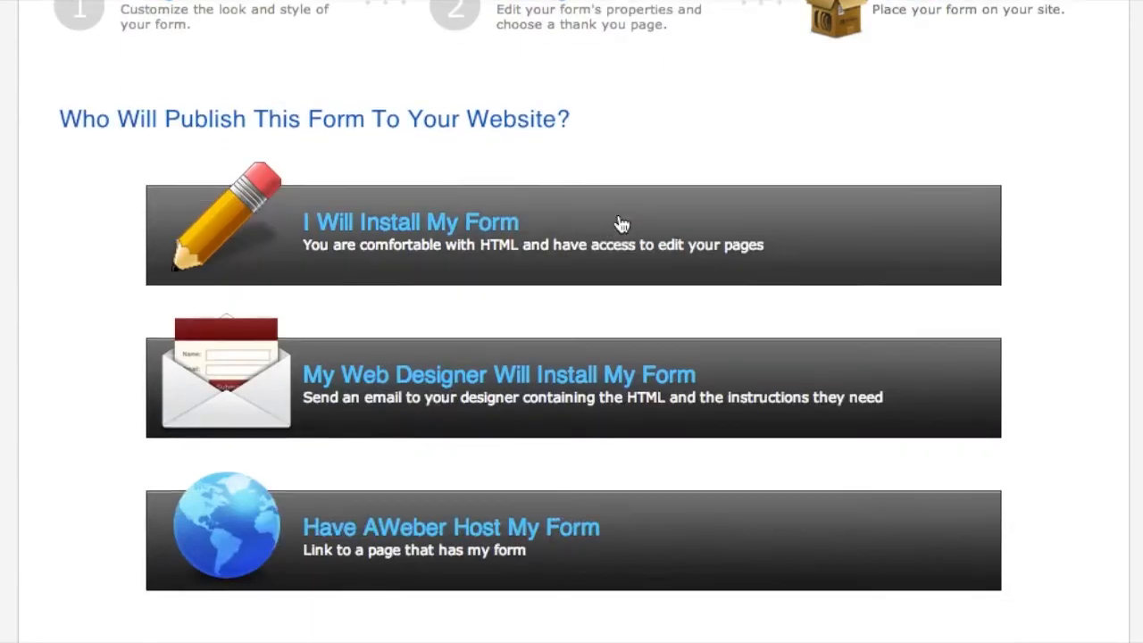
scroll(622, 224, "down", 1)
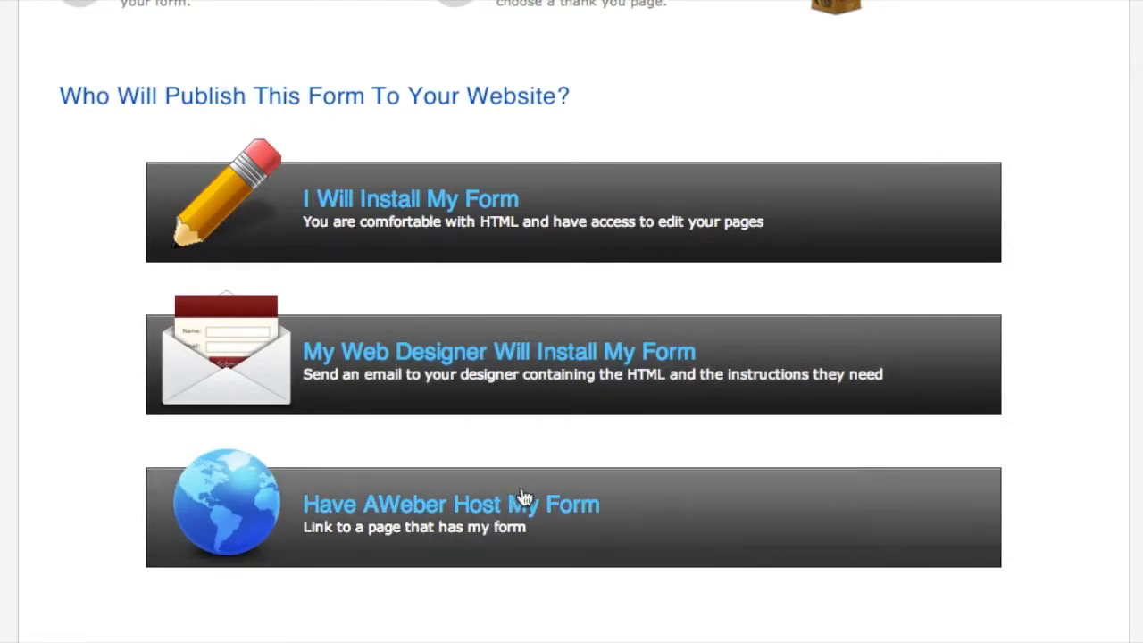
scroll(524, 497, "down", 1)
scroll(524, 497, "down", 1)
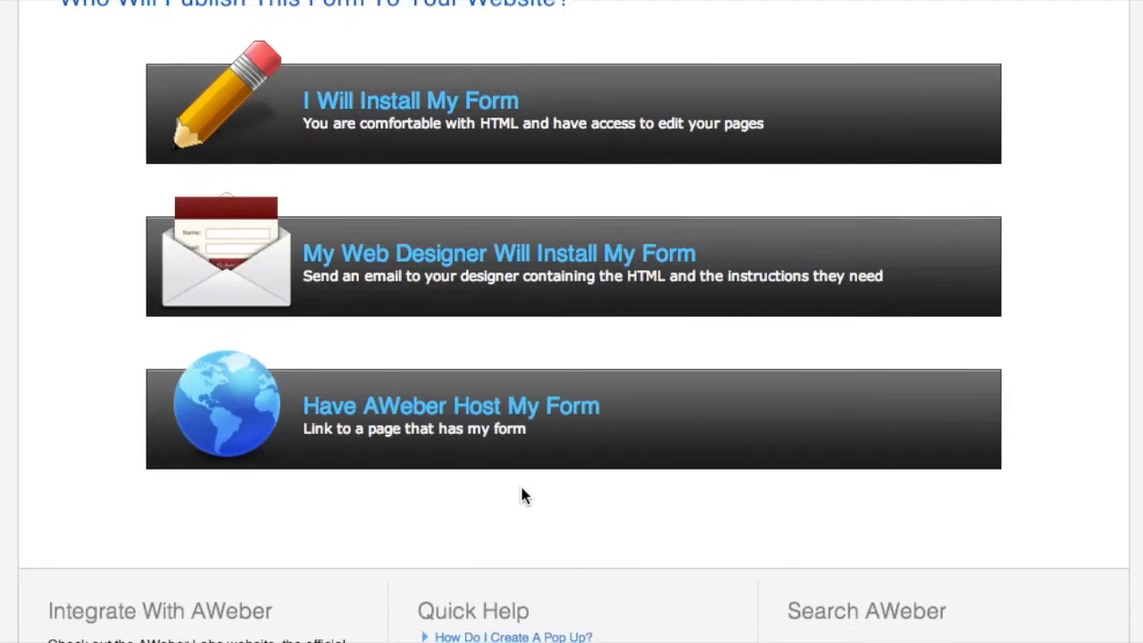
scroll(520, 492, "down", 1)
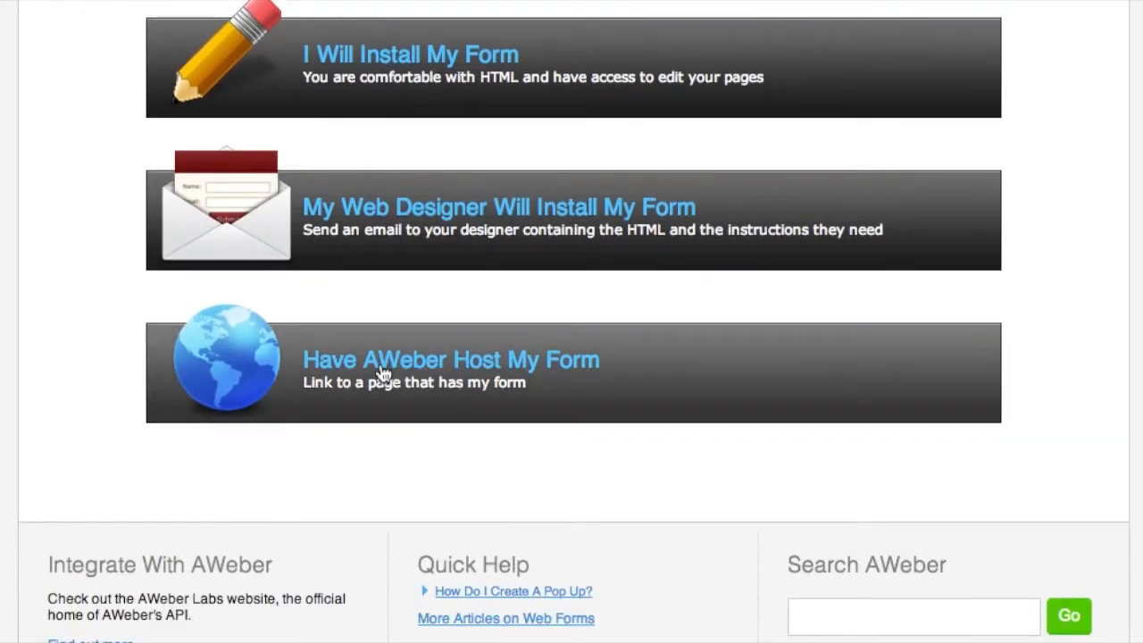
Have AWeber host the form, select its hosted URL, preview it, then choose self-install.
left_click(373, 380)
left_click(344, 484)
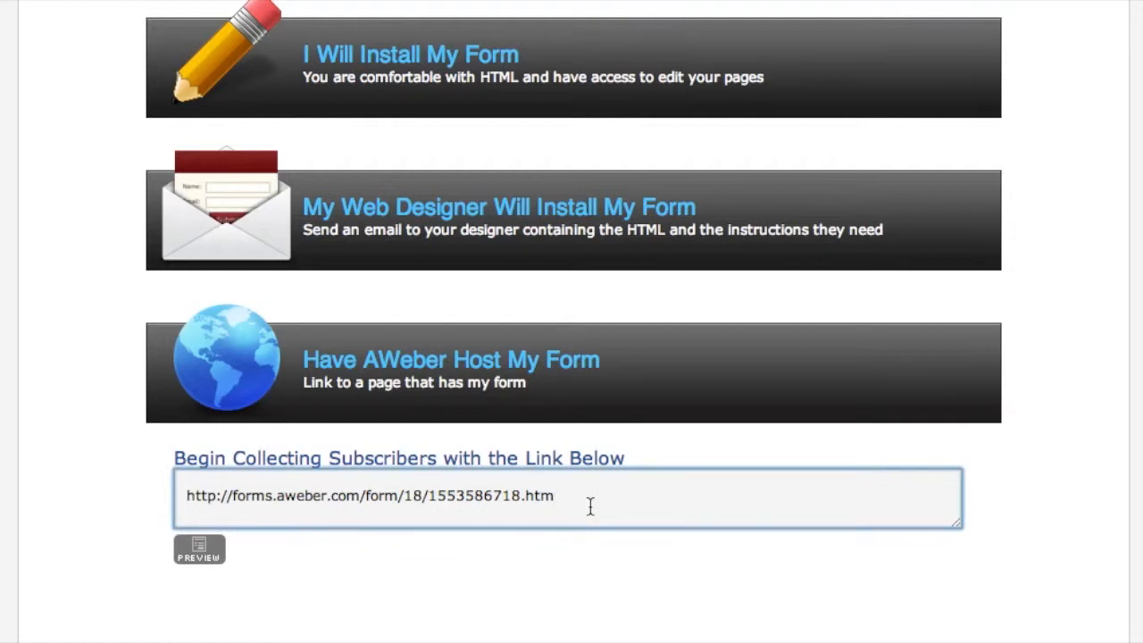
left_click_drag(590, 506, 185, 492)
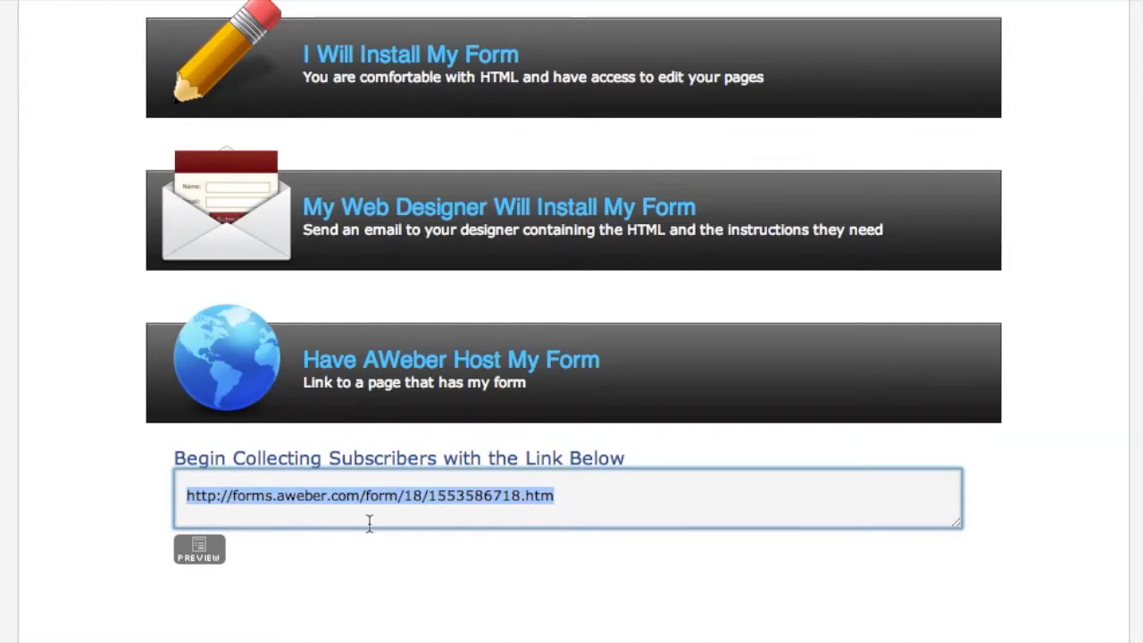
left_click(215, 551)
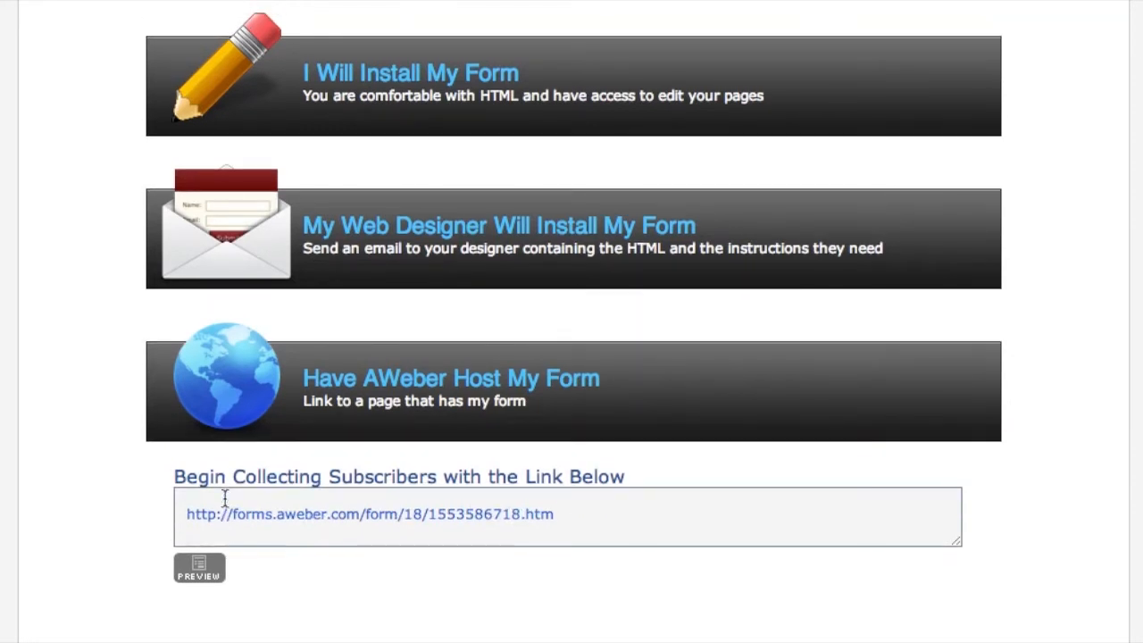
scroll(225, 486, "up", 3)
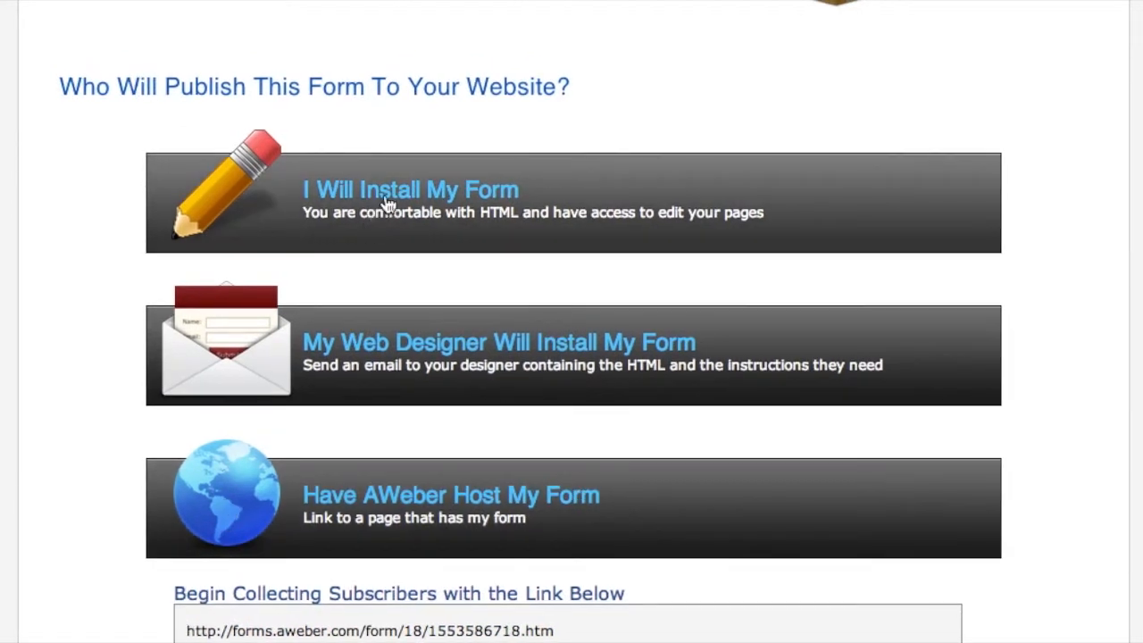
left_click(388, 206)
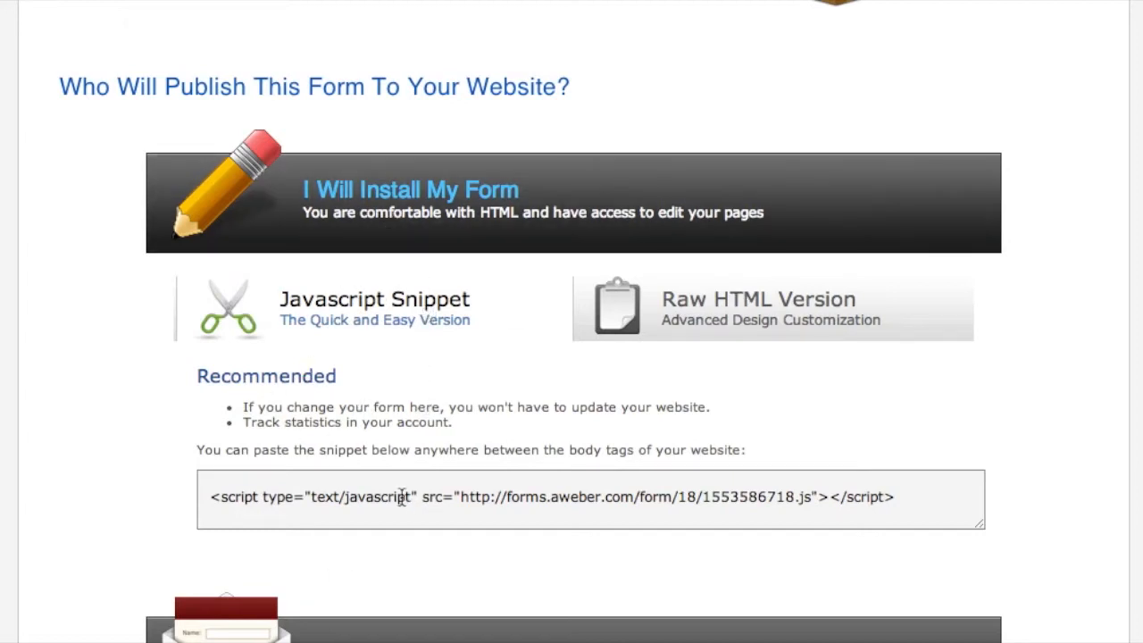
Switch the self-install code from the JavaScript snippet to the Raw HTML Version and select it.
left_click(345, 523)
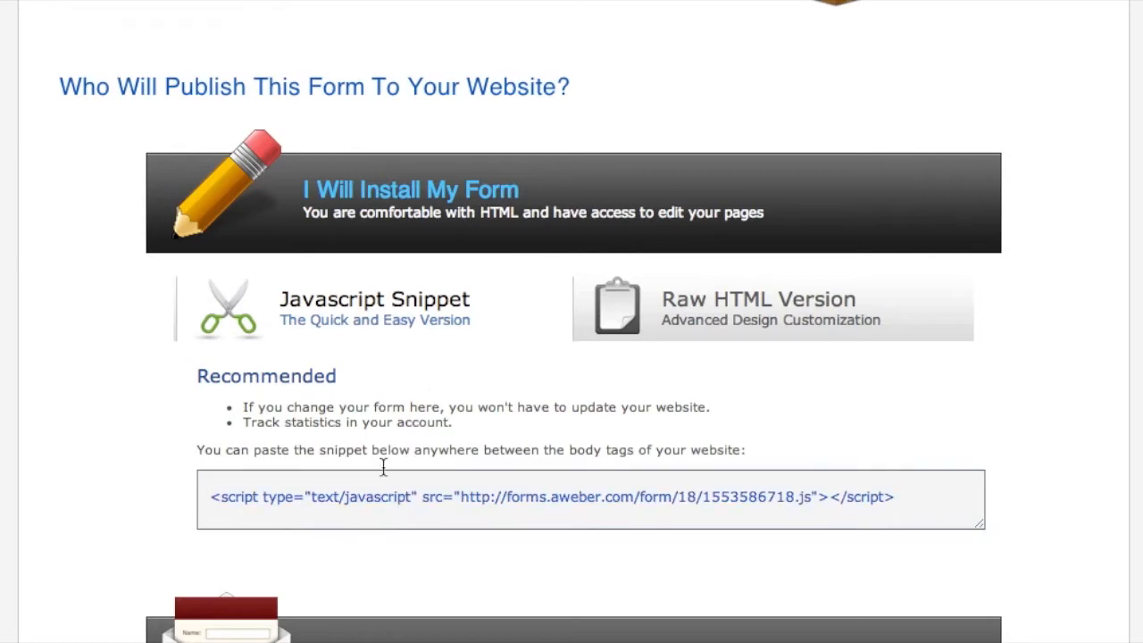
left_click(745, 310)
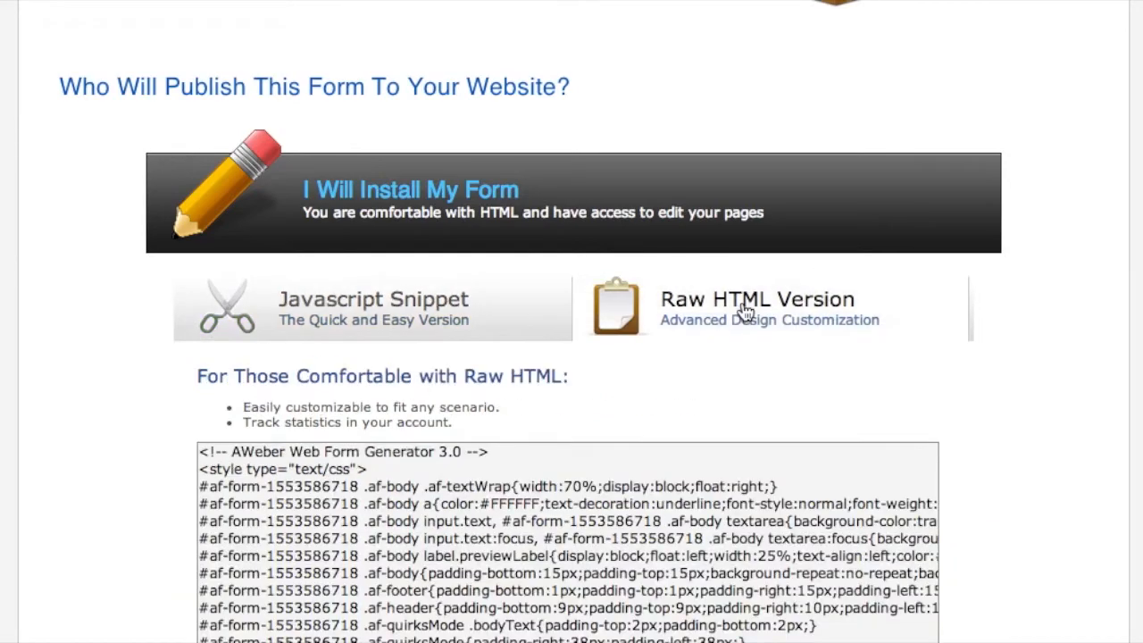
scroll(1009, 350, "down", 3)
scroll(1009, 350, "down", 2)
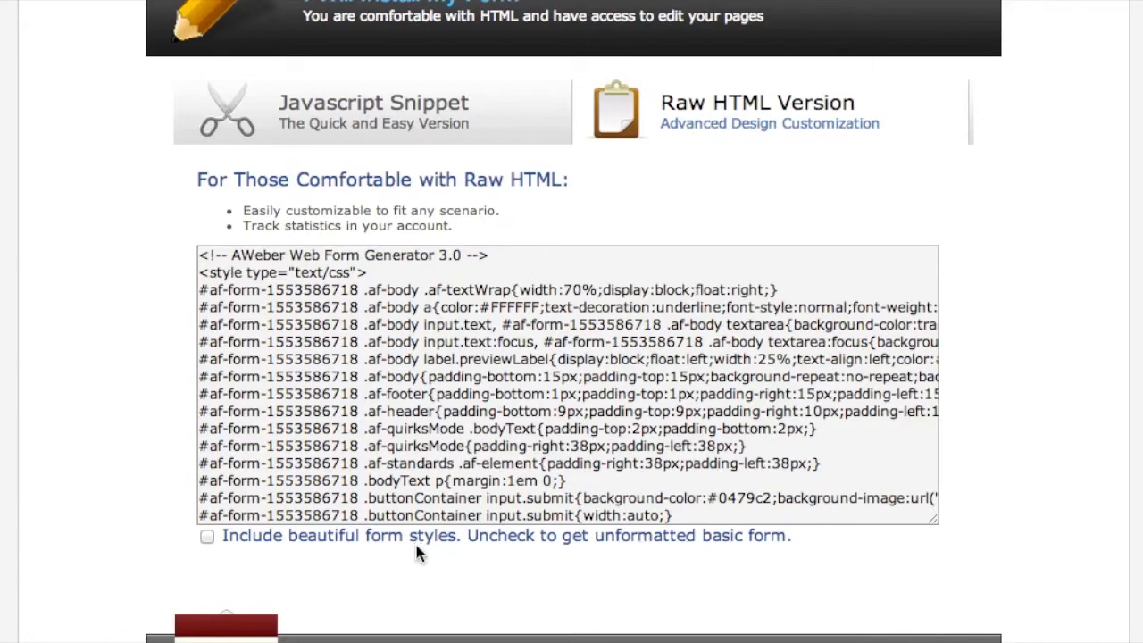
left_click(534, 425)
left_click(399, 272)
Select All of the raw HTML form code via the right-click menu for copying.
left_click(359, 324)
triple_click(359, 325)
right_click(354, 318)
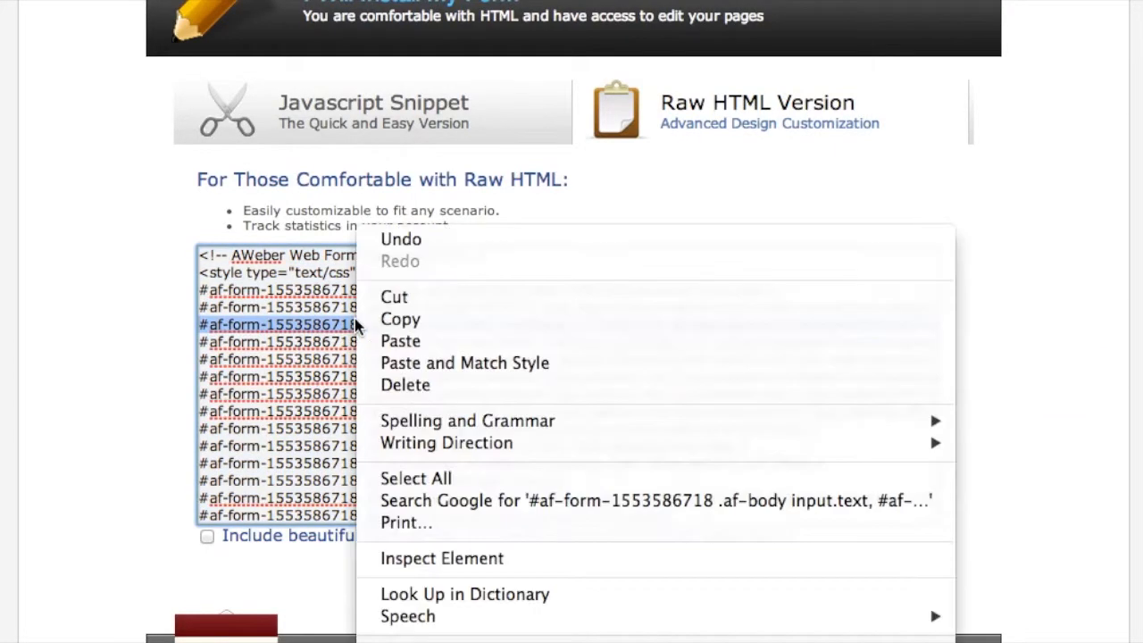
left_click(408, 479)
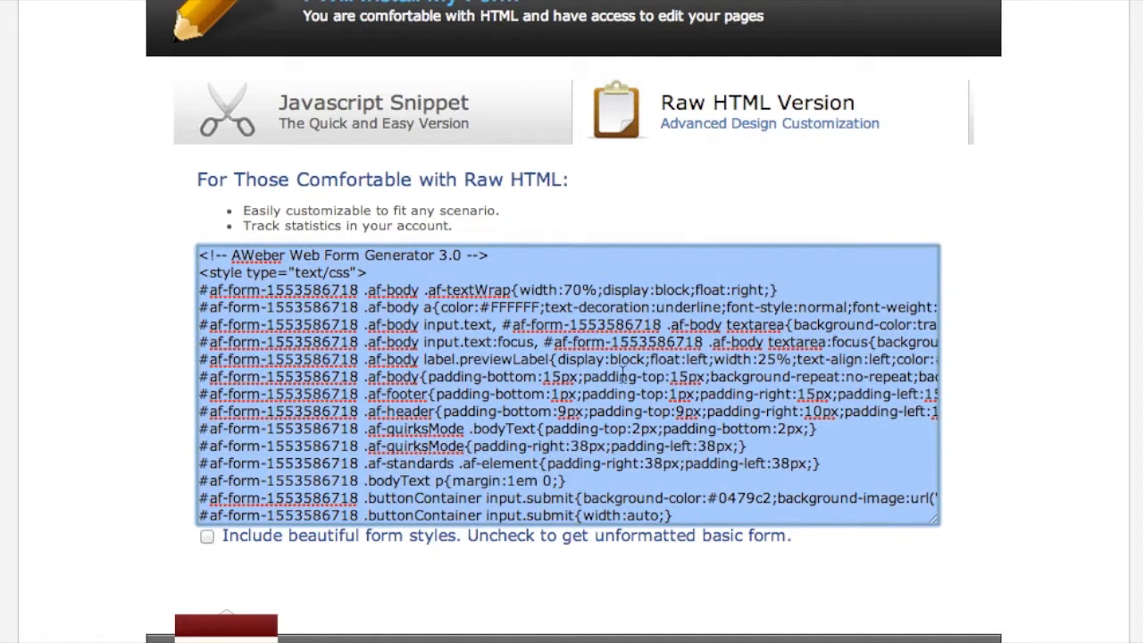
scroll(985, 101, "down", 6)
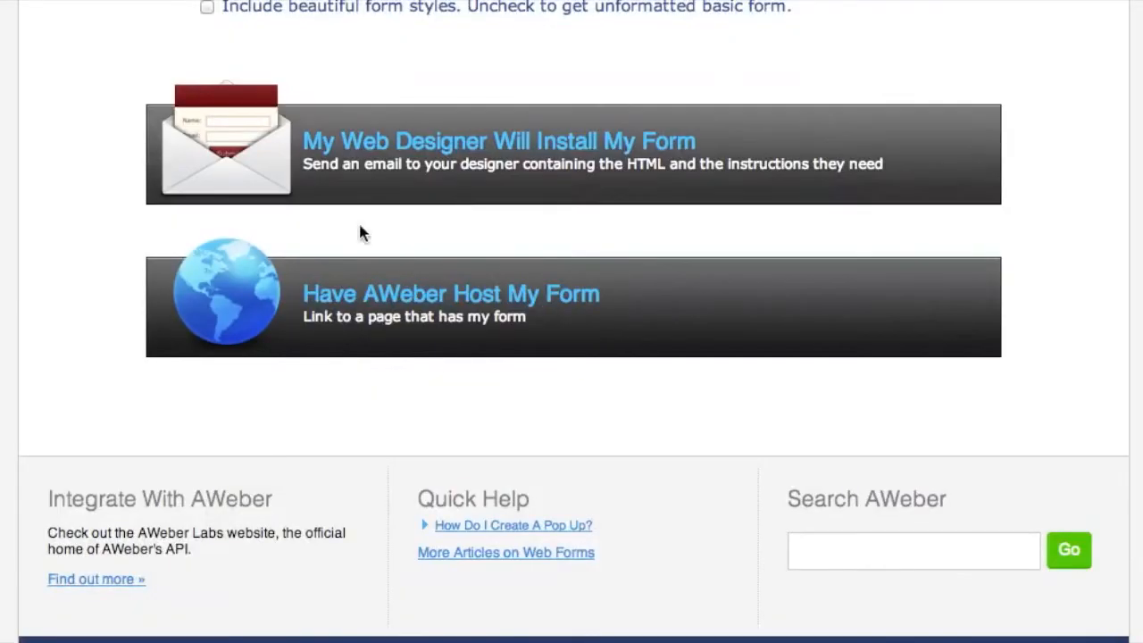
scroll(1000, 210, "up", 5)
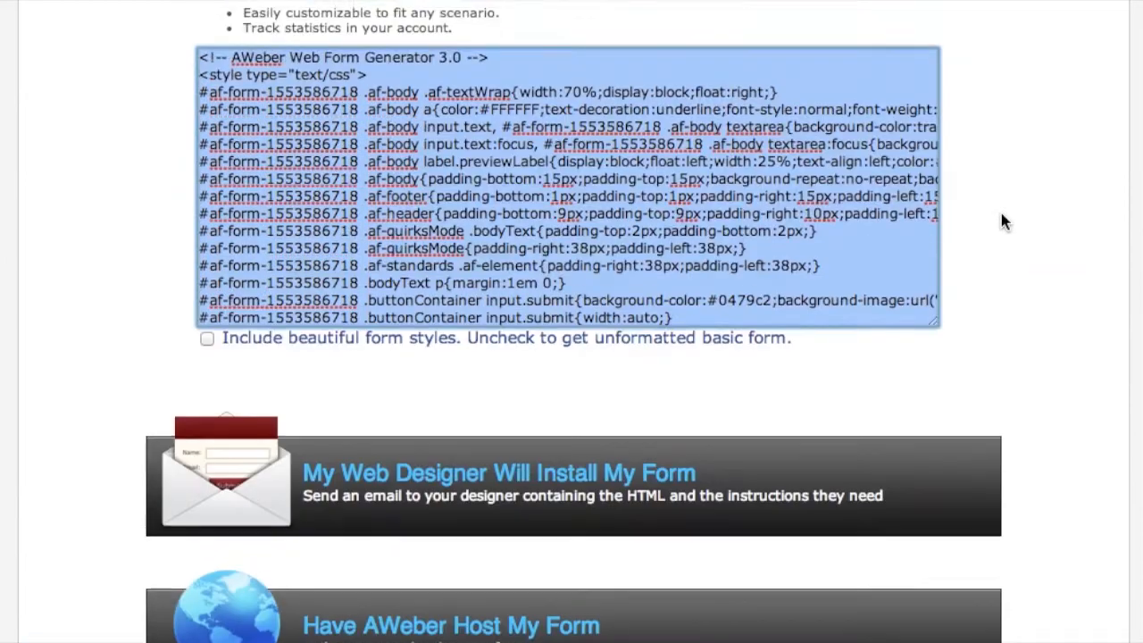
scroll(934, 268, "right", 2)
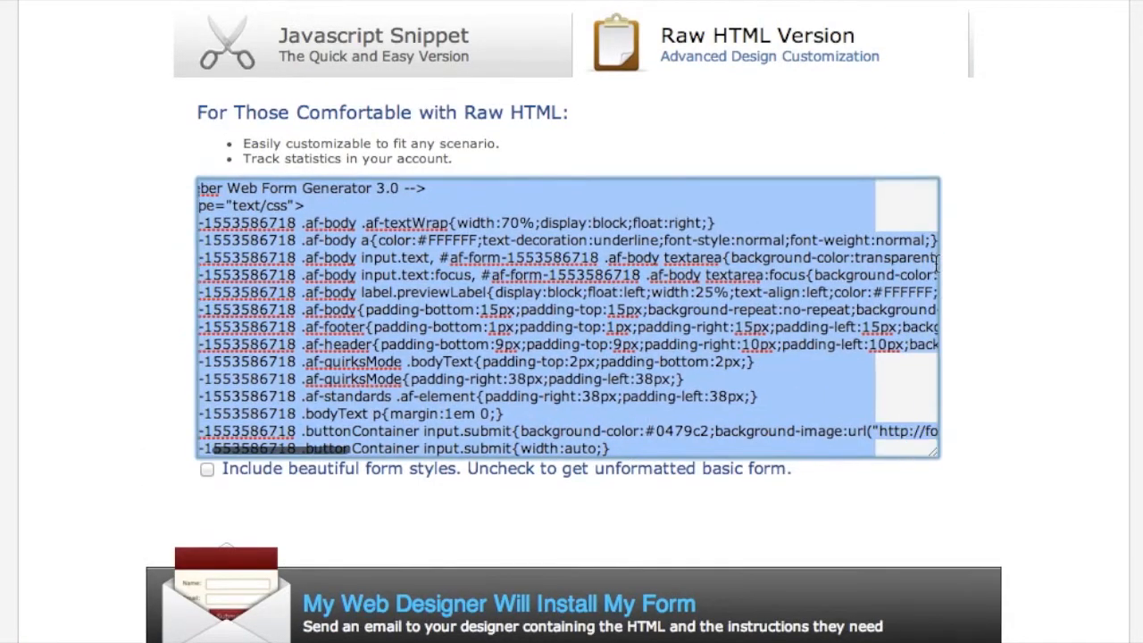
scroll(1023, 265, "up", 7)
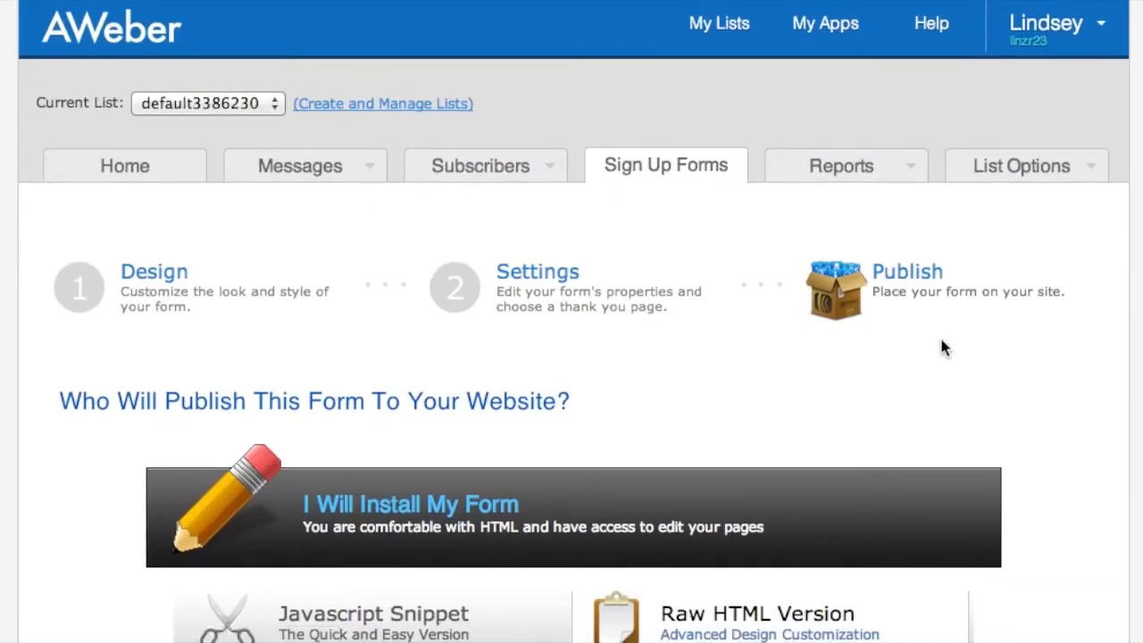
scroll(770, 323, "down", 2)
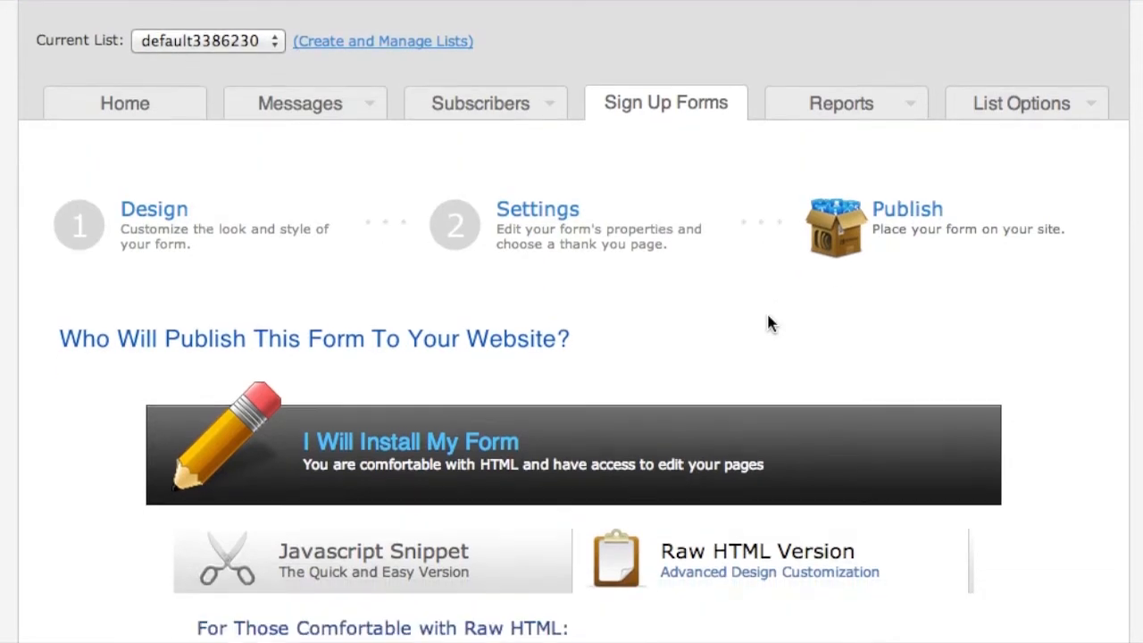
scroll(770, 323, "up", 1)
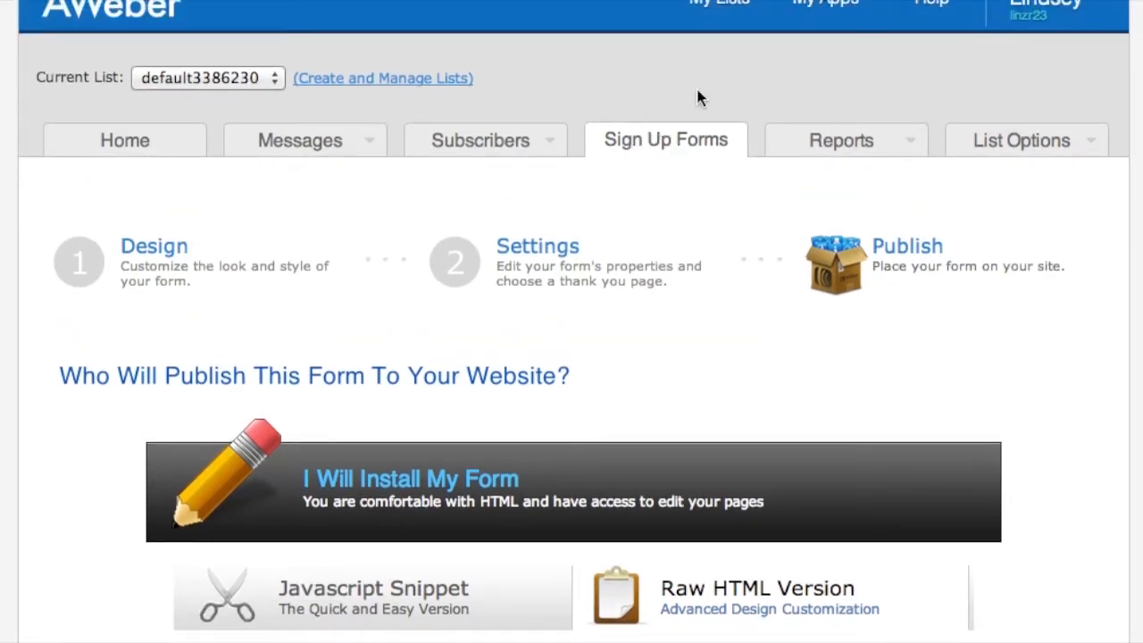